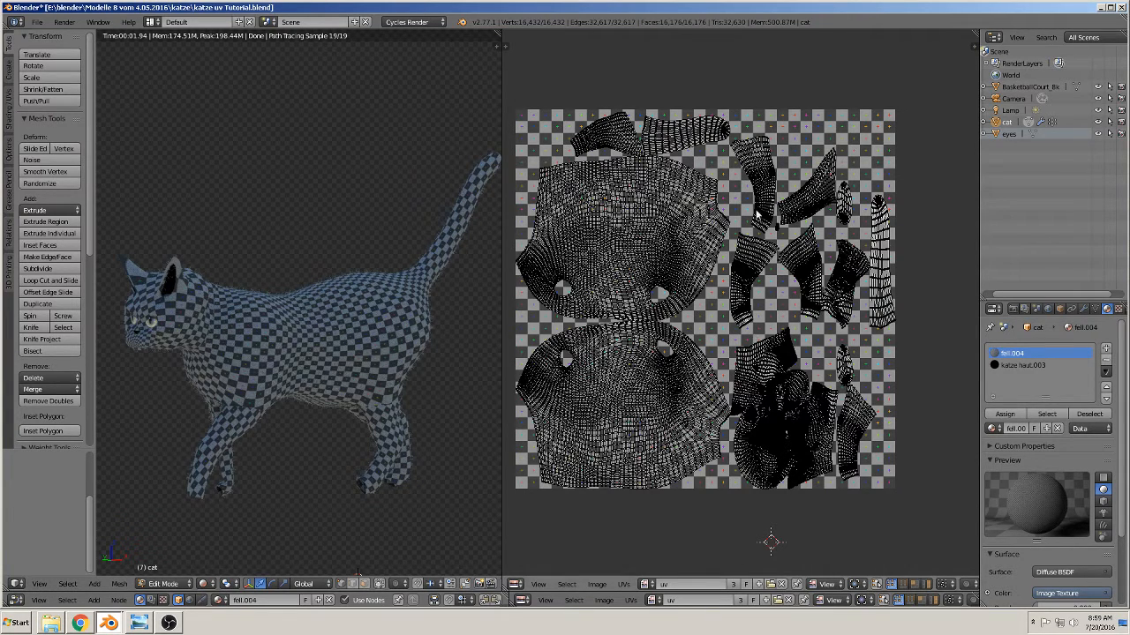
Step: In the UV/Image Editor, select the upper torso island, scale it down, and scale it back up to nearly its original size
left_click(513, 588)
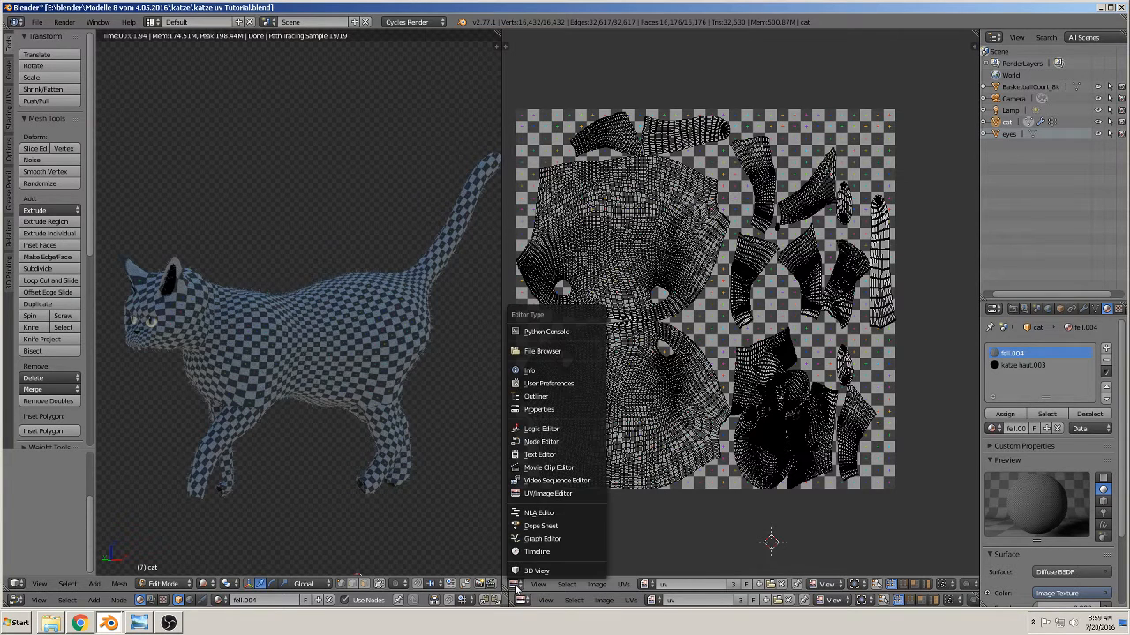
left_click(562, 494)
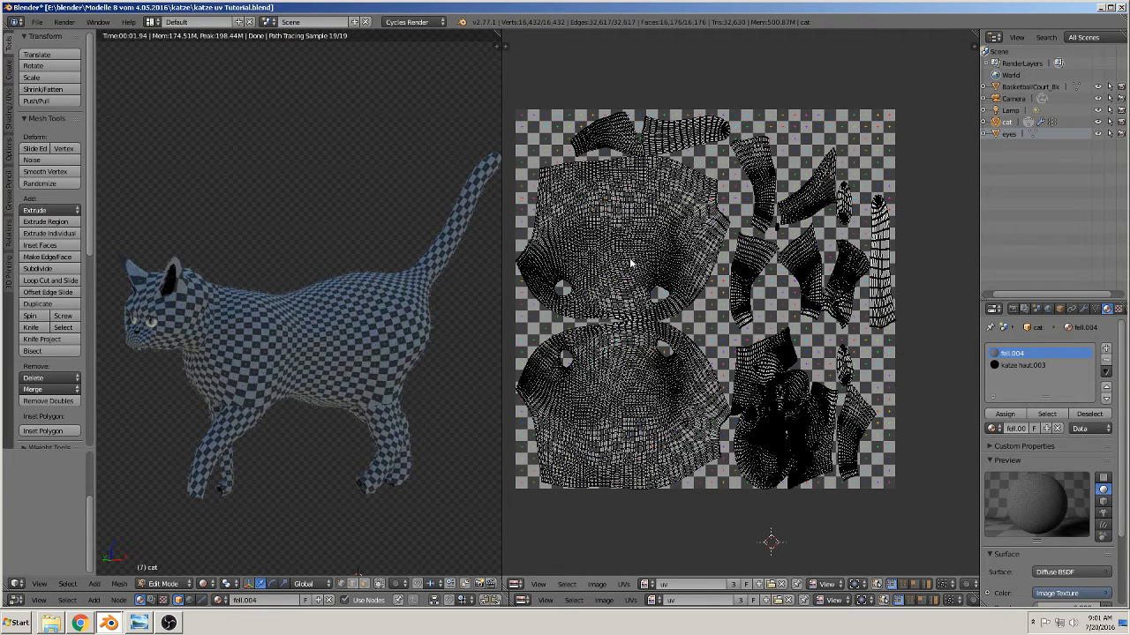
key("l")
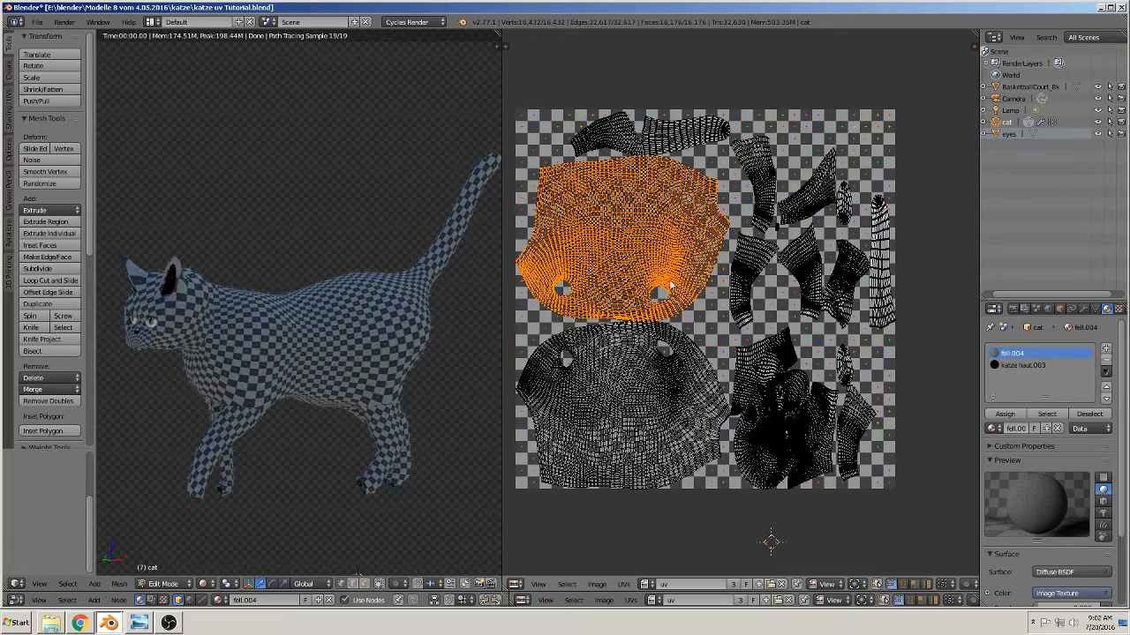
key("s")
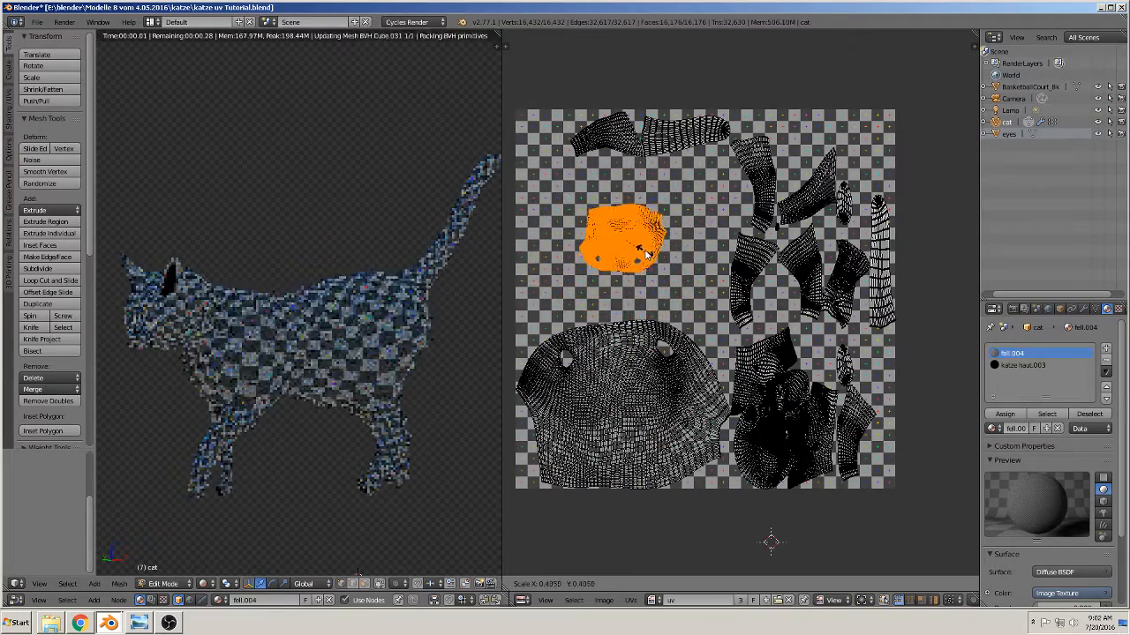
left_click(647, 252)
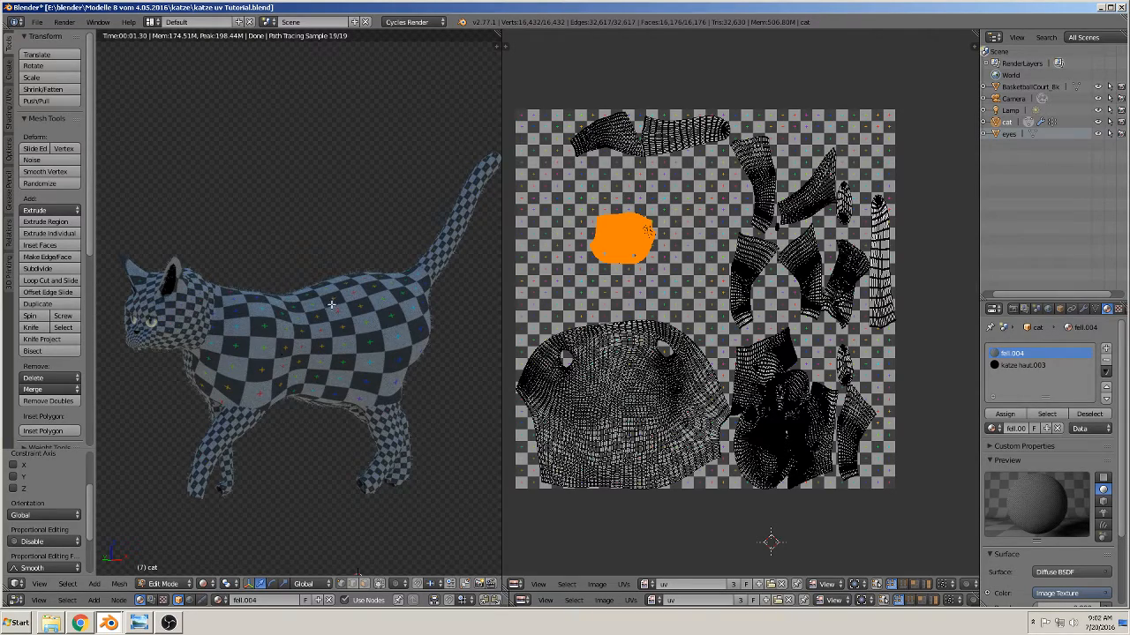
key("s")
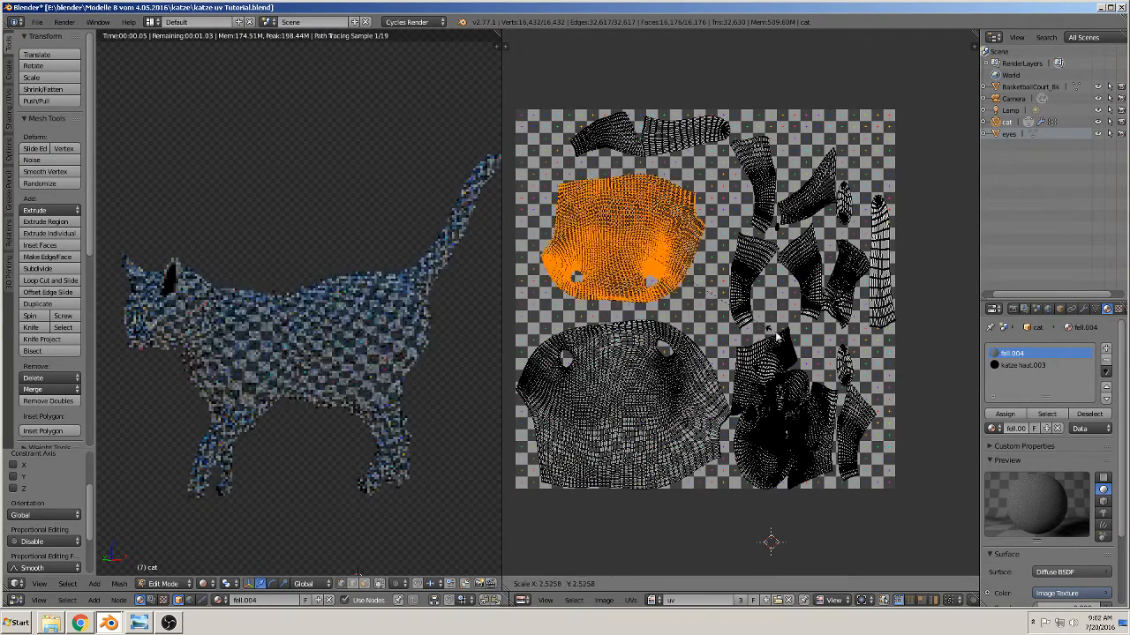
left_click(806, 362)
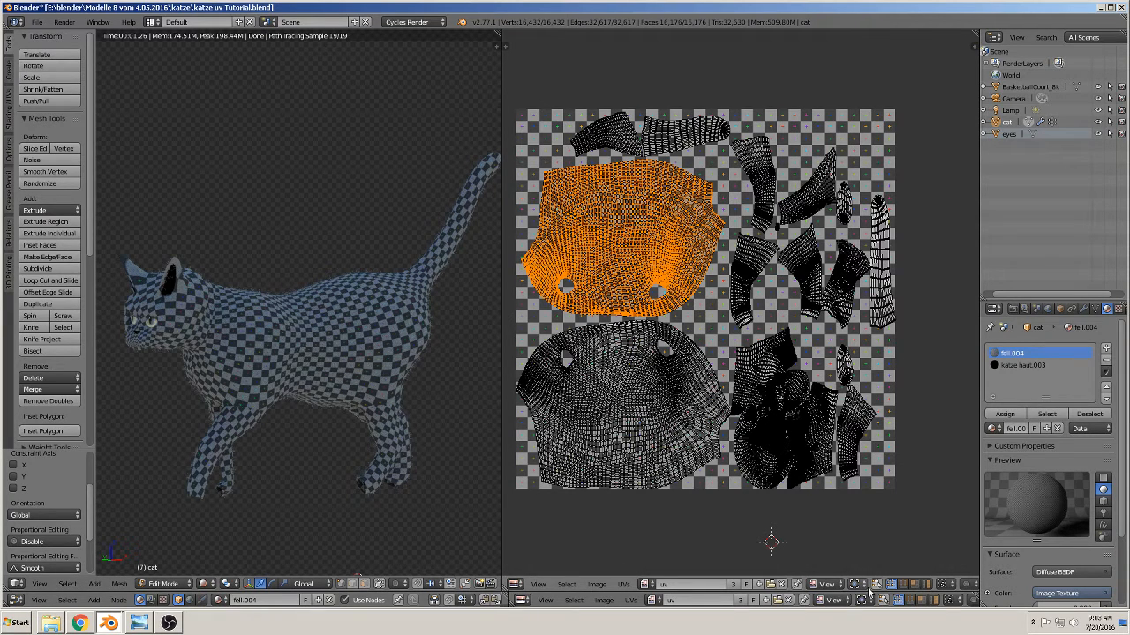
Step: Set the 3D view's shading to Material and check the checker texture on the cat in Object Mode before resuming Edit Mode
left_click(204, 583)
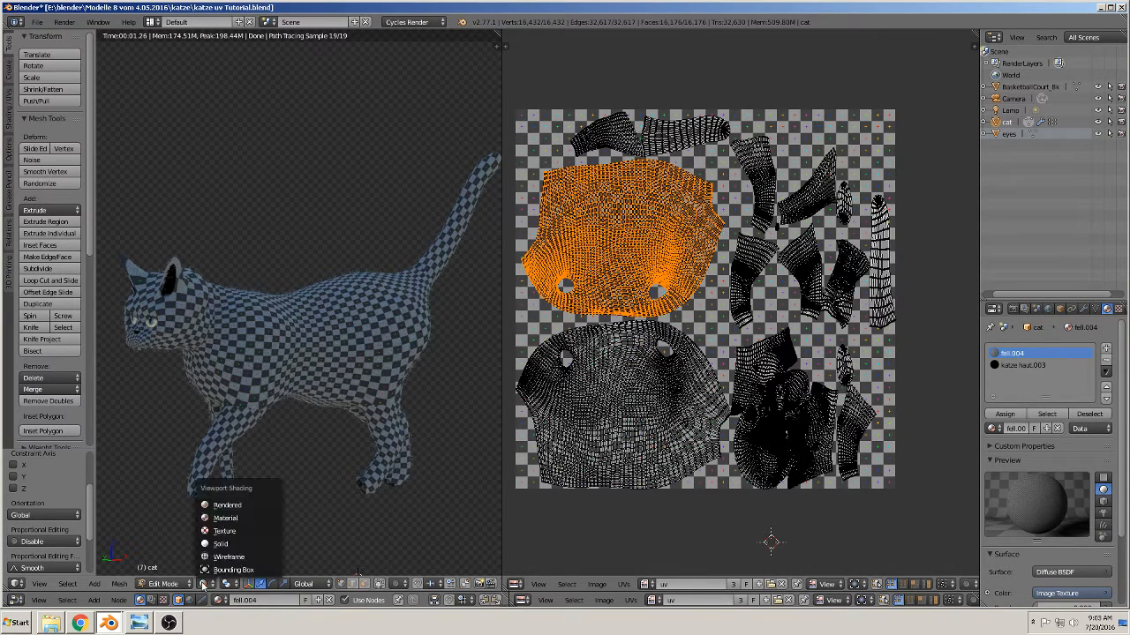
left_click(227, 520)
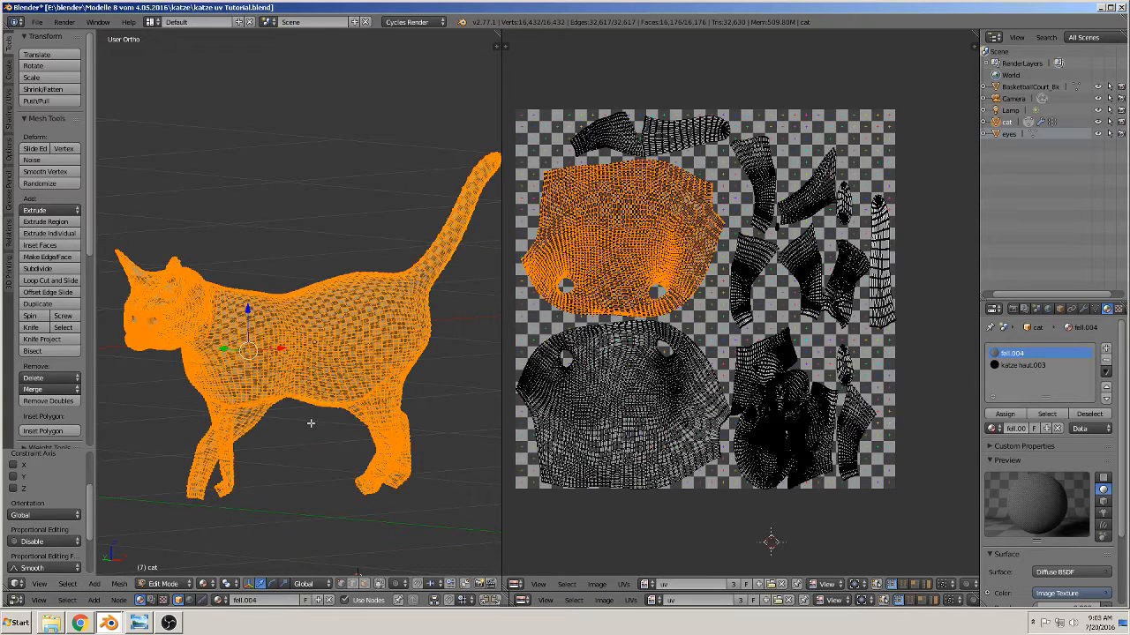
key("a")
key("Tab")
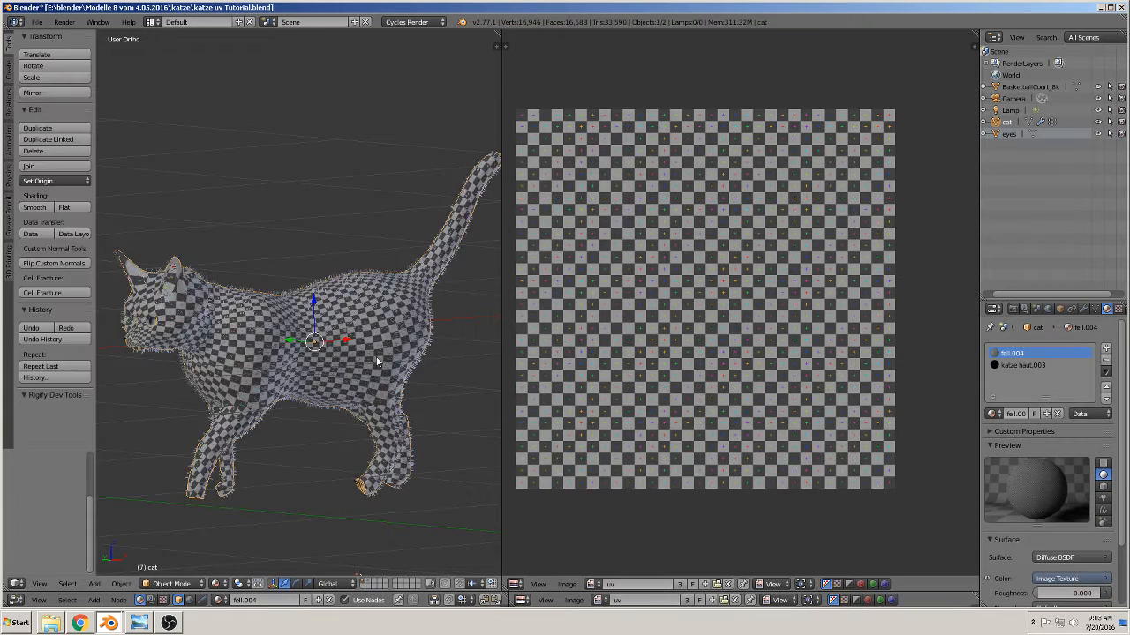
key("Tab")
key("a")
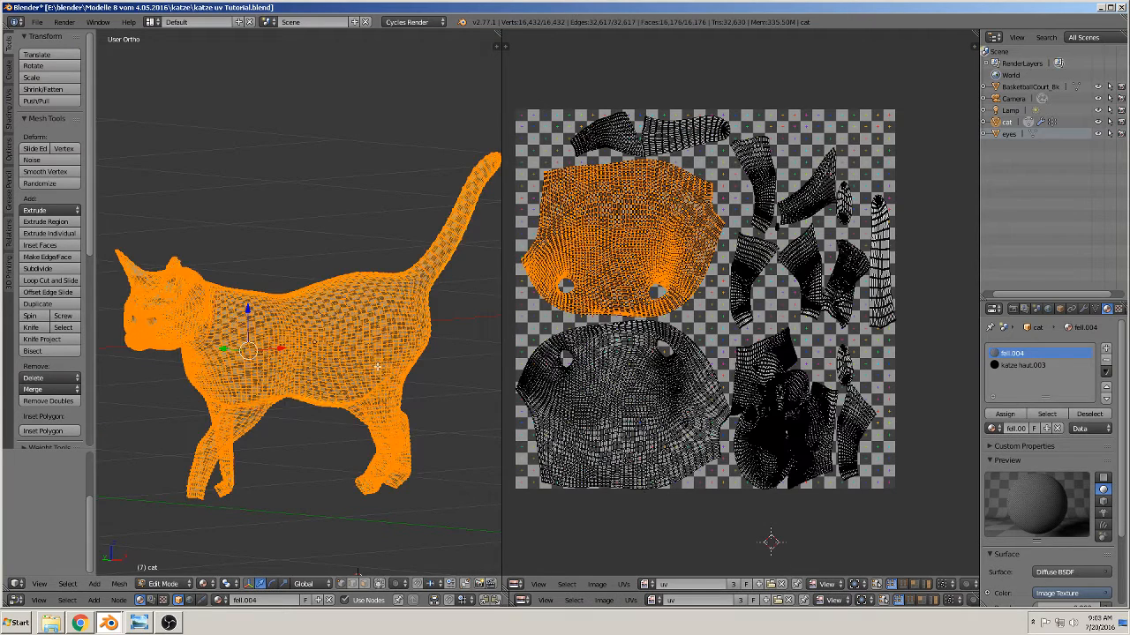
Step: Enable synchronized UV and mesh selection, and set face select mode with nothing selected
left_click(877, 586)
key("a")
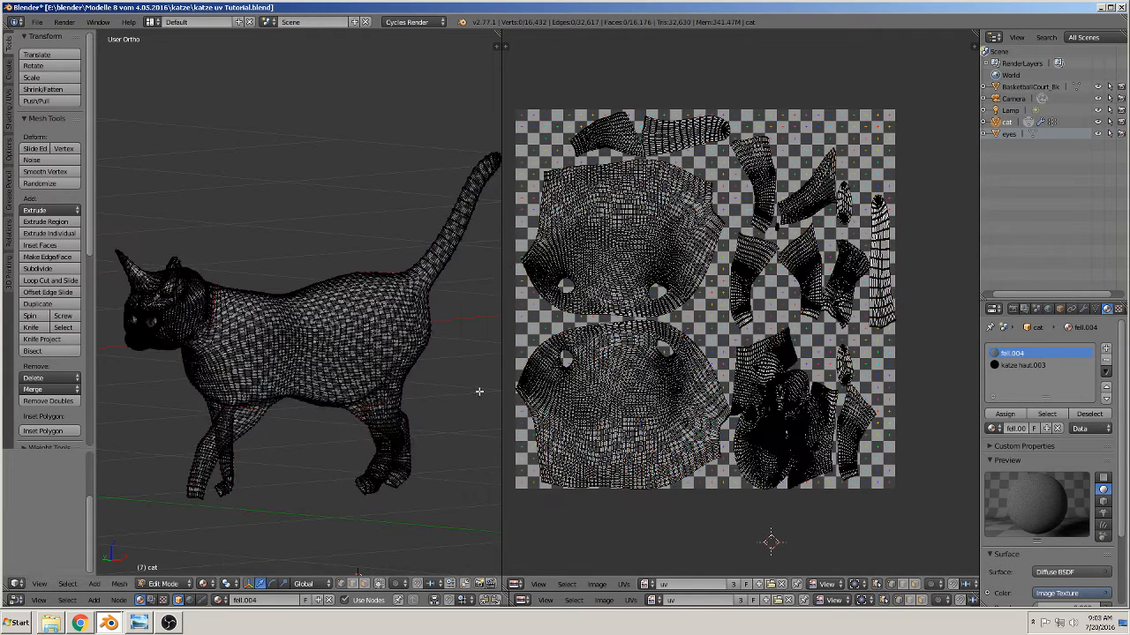
key("l")
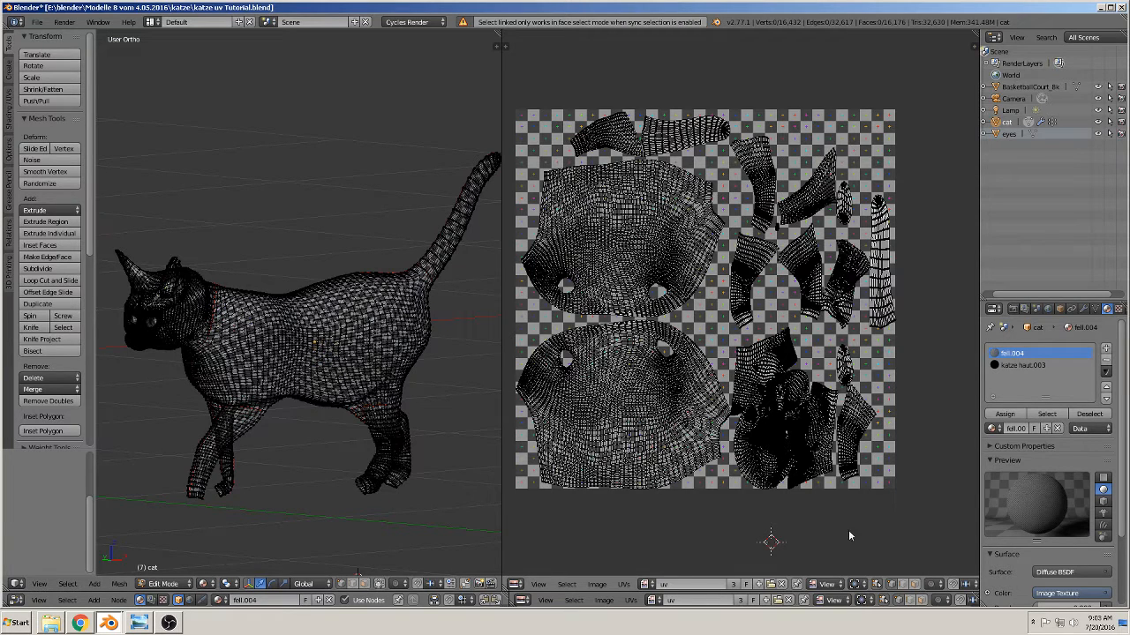
left_click(915, 585)
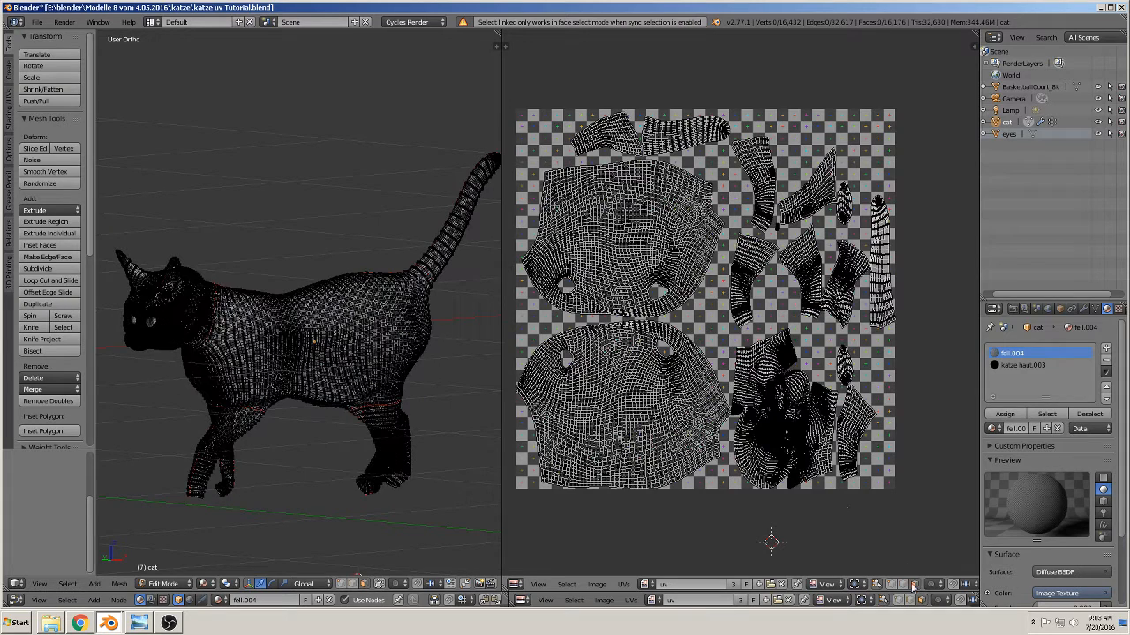
Step: Select the lower torso, upper torso, tail and head UV islands one at a time to match each with its mesh part, clearing each selection
key("l")
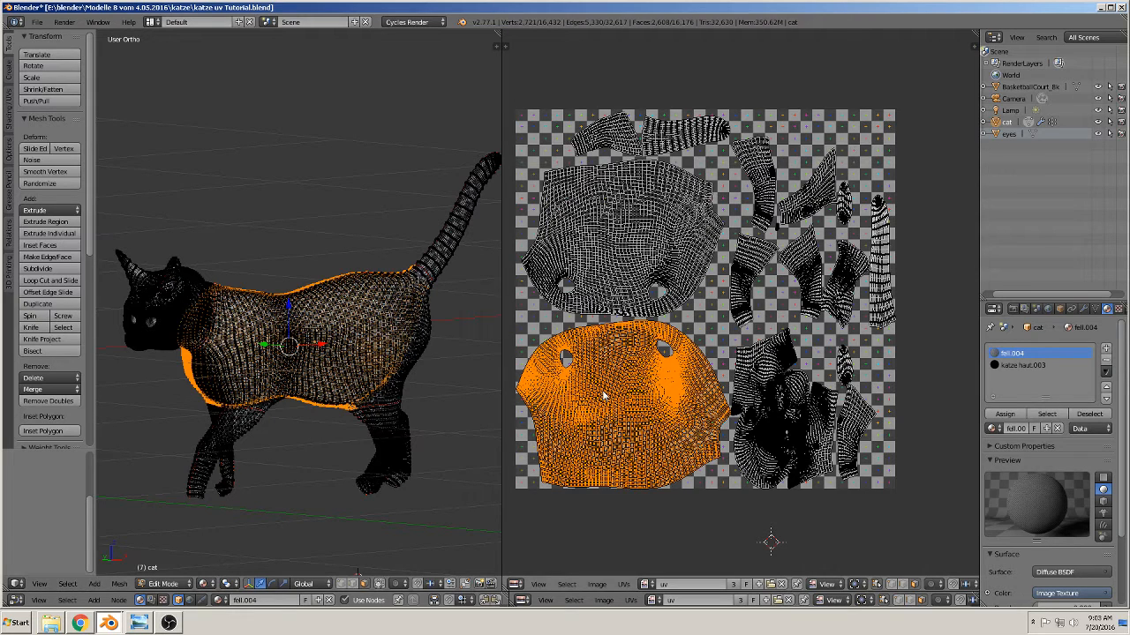
key("a")
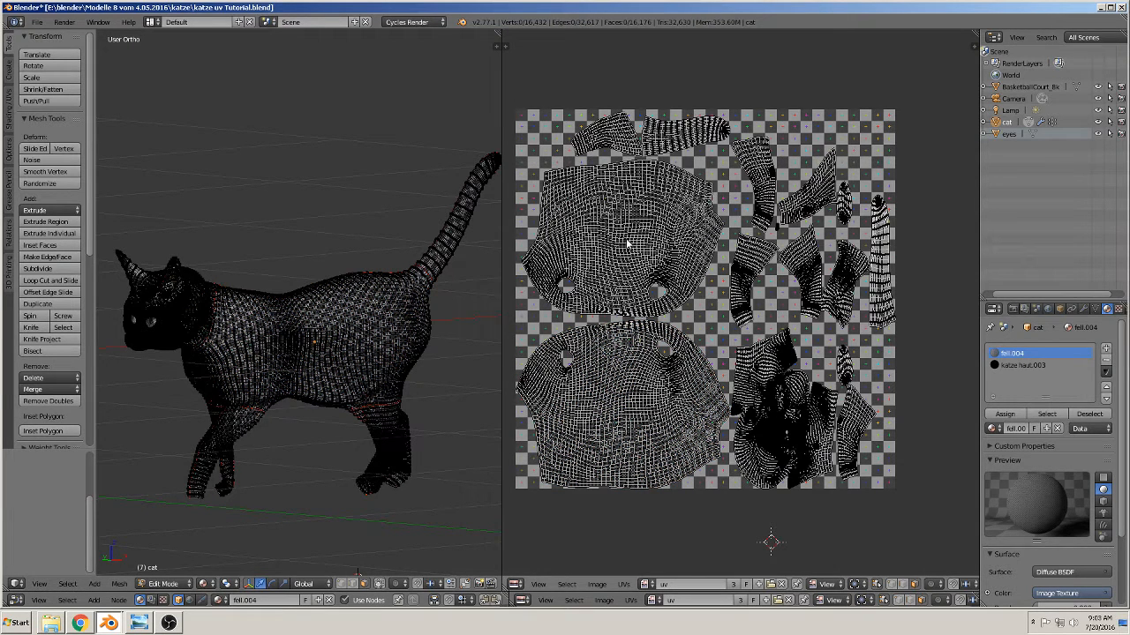
key("l")
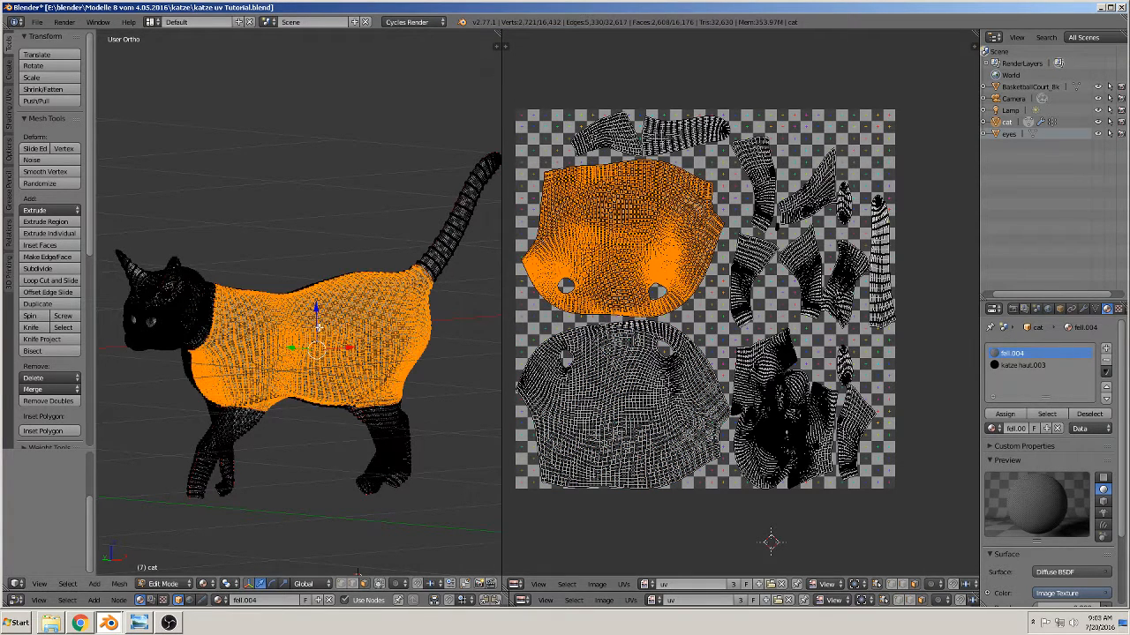
key("a")
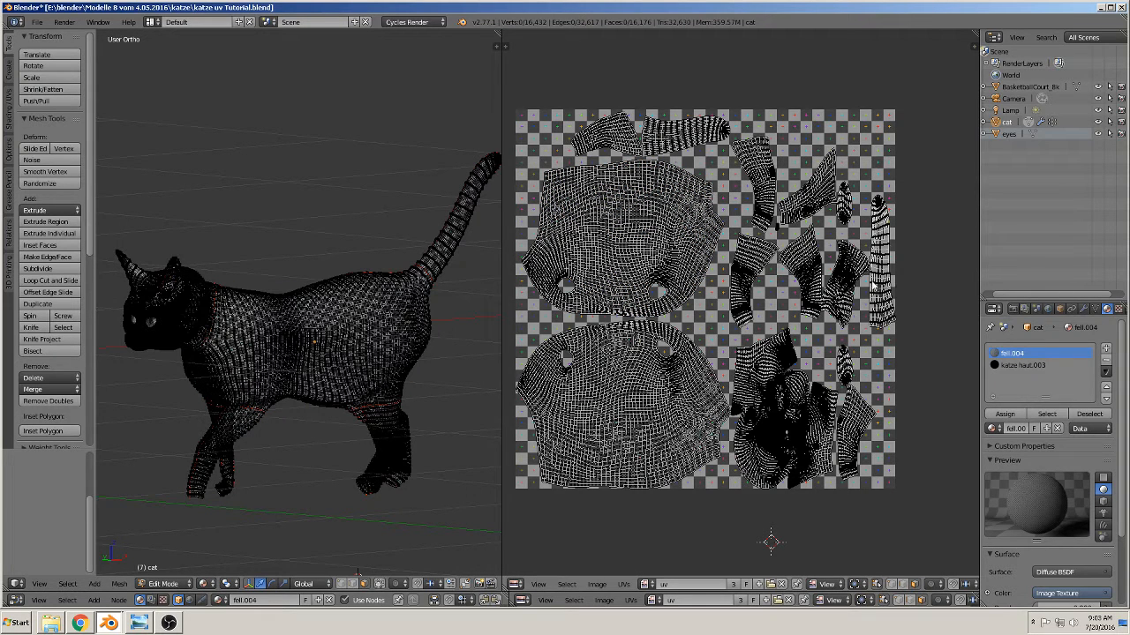
key("l")
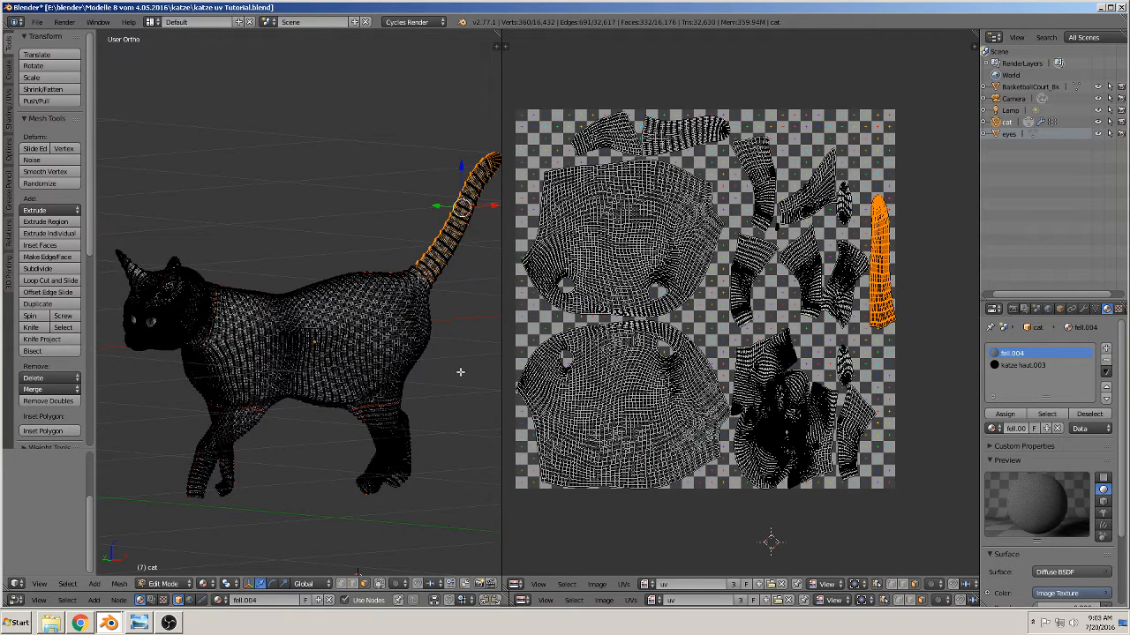
key("a")
key("l")
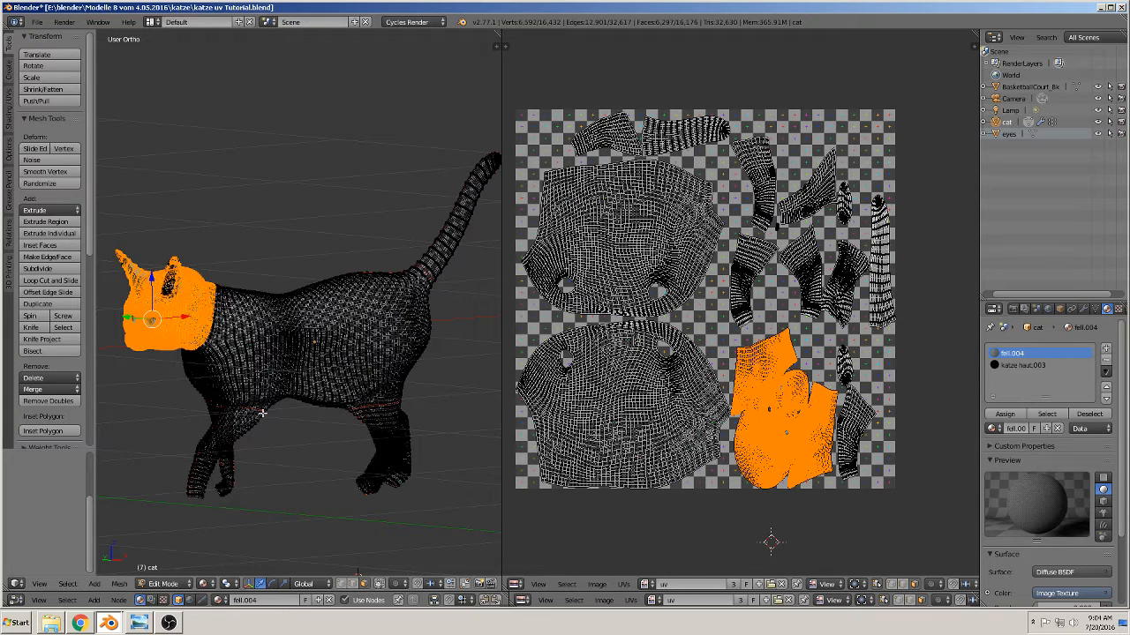
key("a")
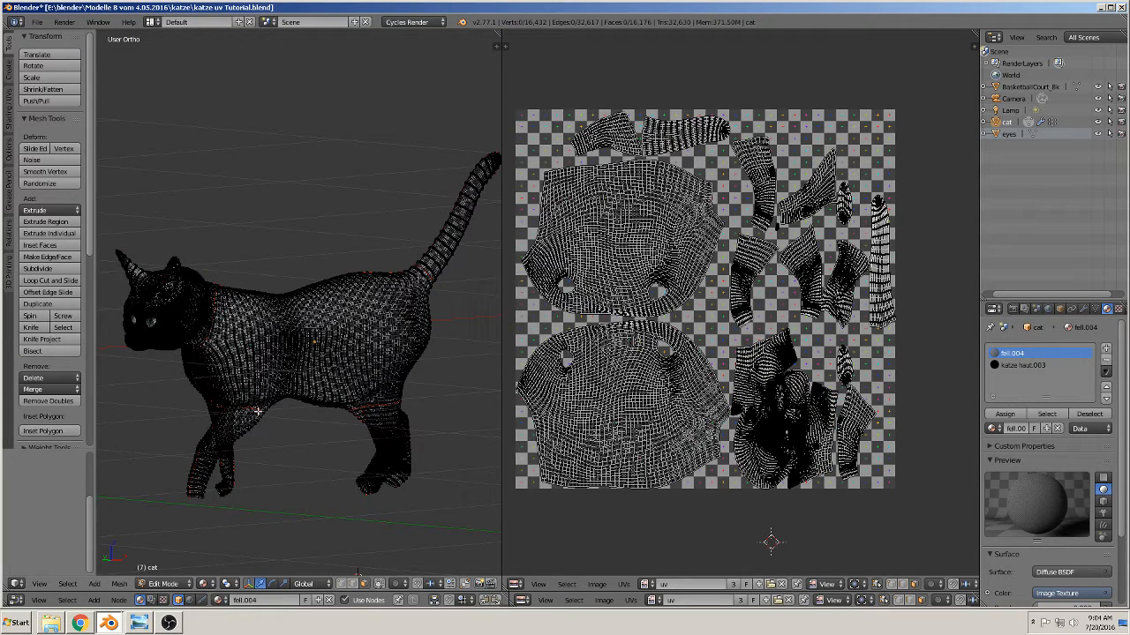
Step: Examine the checker pattern and seams up close on the cat's face, neck, back and front legs
key("alt+z")
scroll(247, 441, "up", 6)
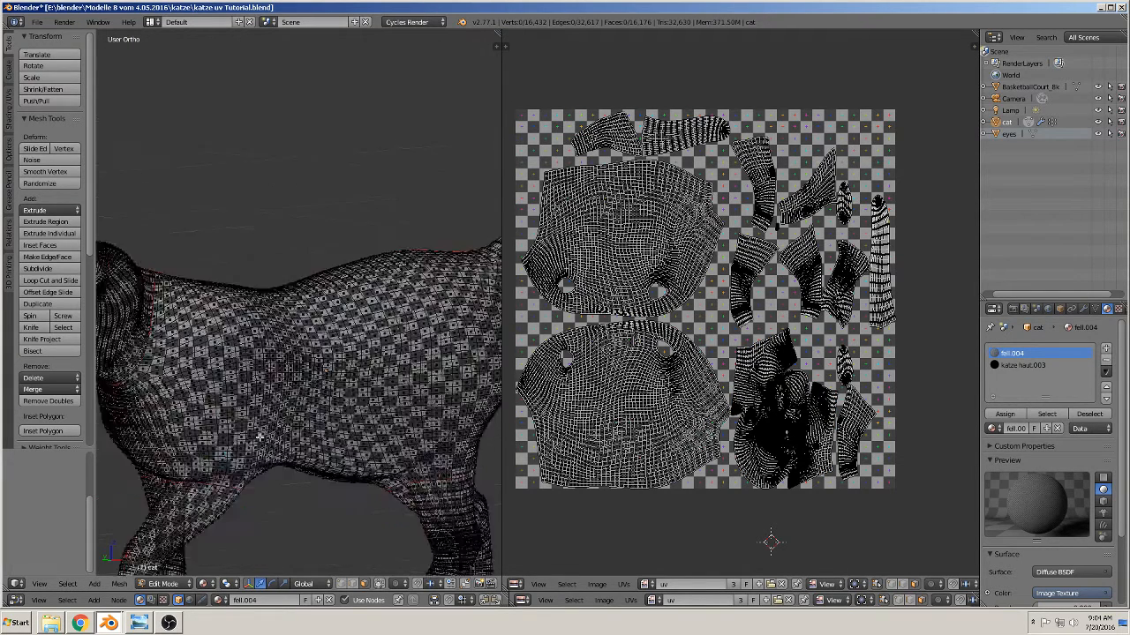
middle_click_drag(255, 435, 344, 335)
scroll(343, 335, "up", 5)
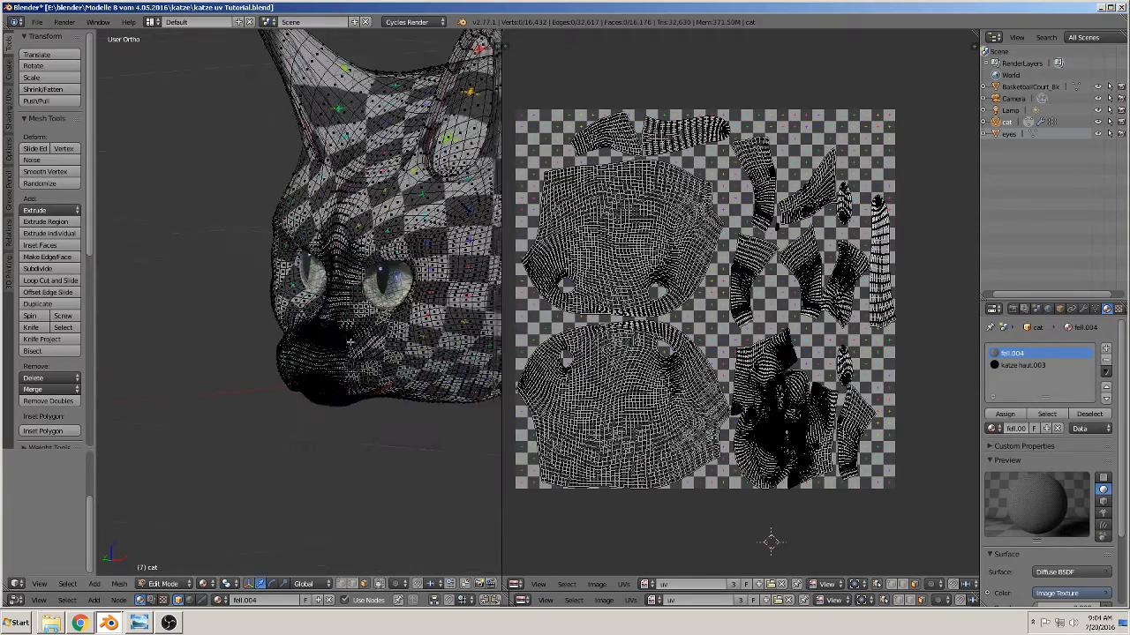
middle_click_drag(365, 409, 330, 321)
middle_click_drag(230, 320, 462, 291)
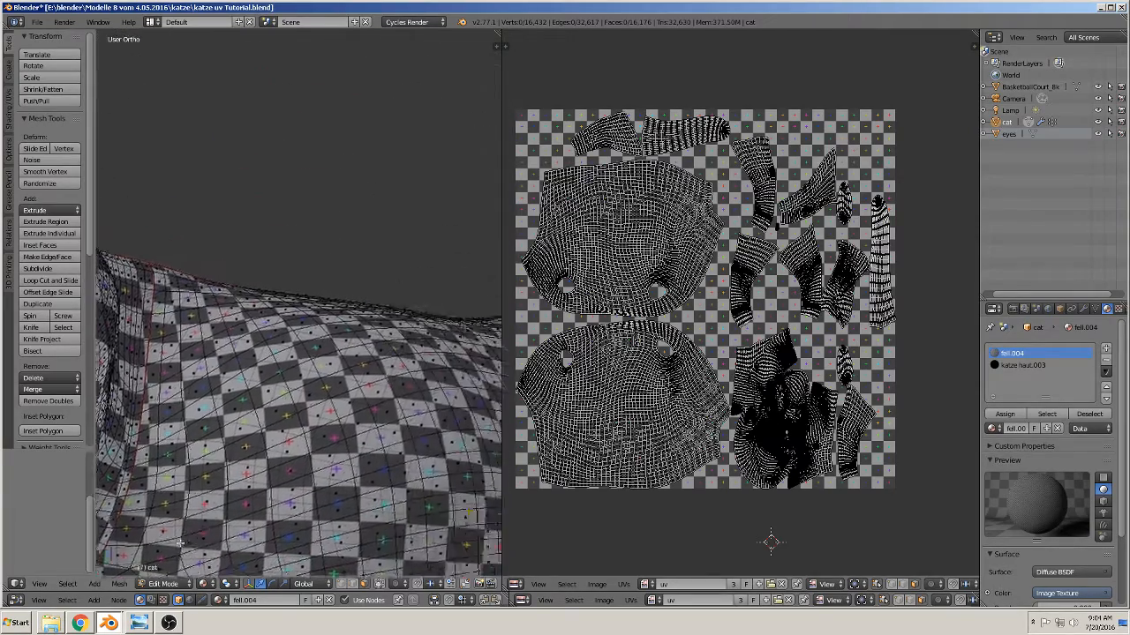
scroll(476, 212, "down", 3)
middle_click_drag(353, 216, 342, 257)
scroll(342, 257, "down", 3)
middle_click_drag(263, 545, 194, 373, "shift")
scroll(414, 244, "up", 3)
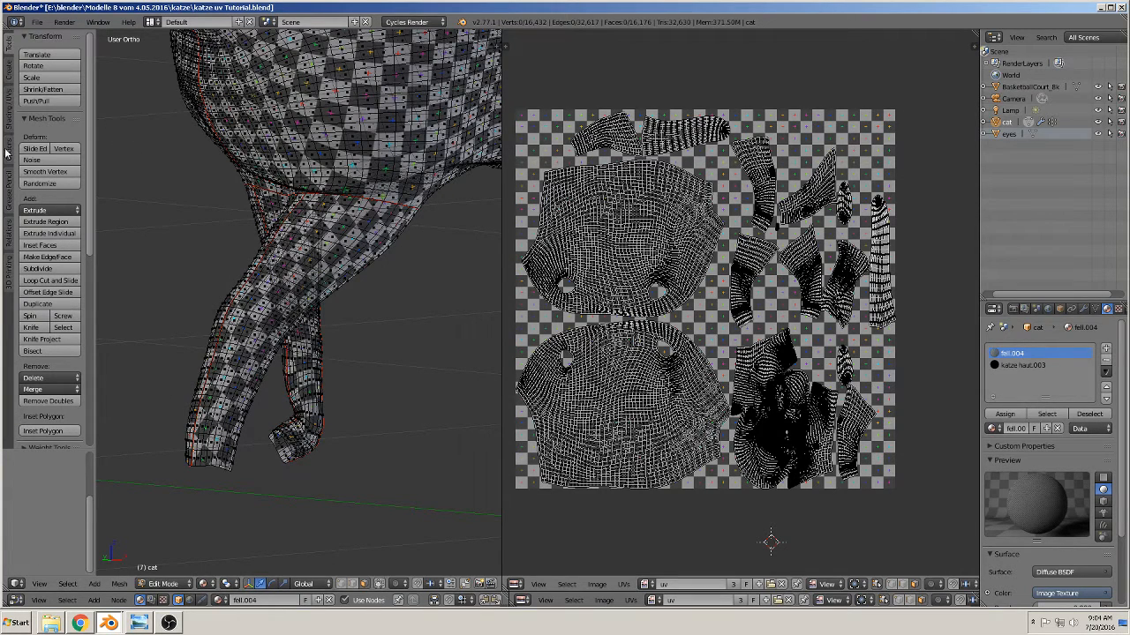
Step: Display the Shading/UVs tools and inspect the seams around and along the cat's front legs
left_click(10, 110)
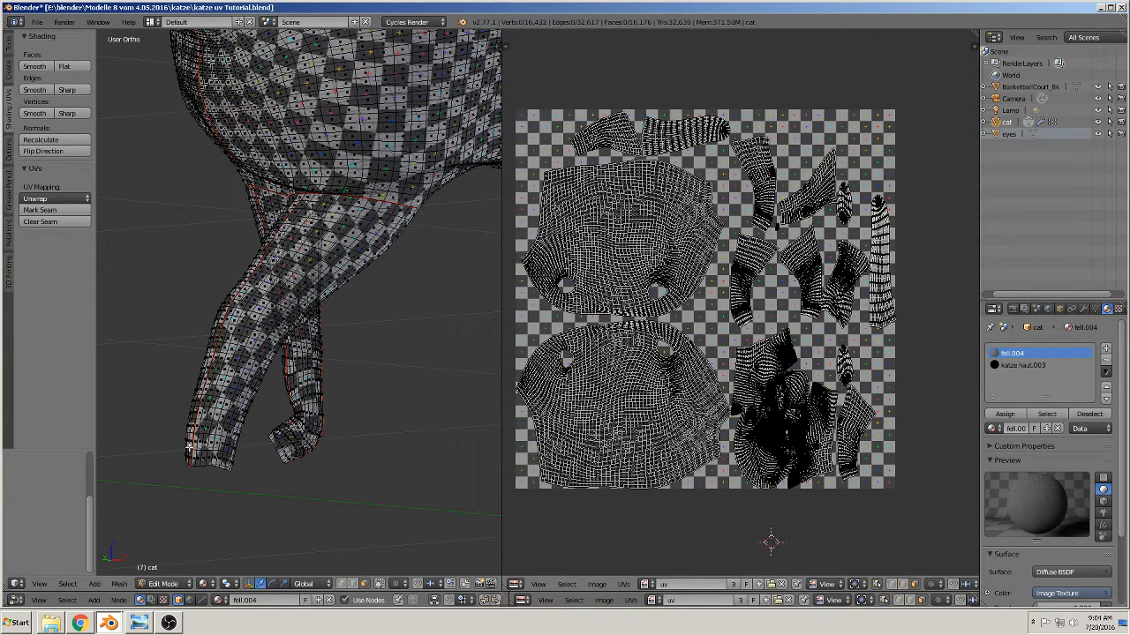
scroll(341, 125, "down", 4)
middle_click_drag(335, 208, 249, 332, "shift")
scroll(307, 332, "up", 2)
middle_click_drag(312, 358, 414, 355, "shift")
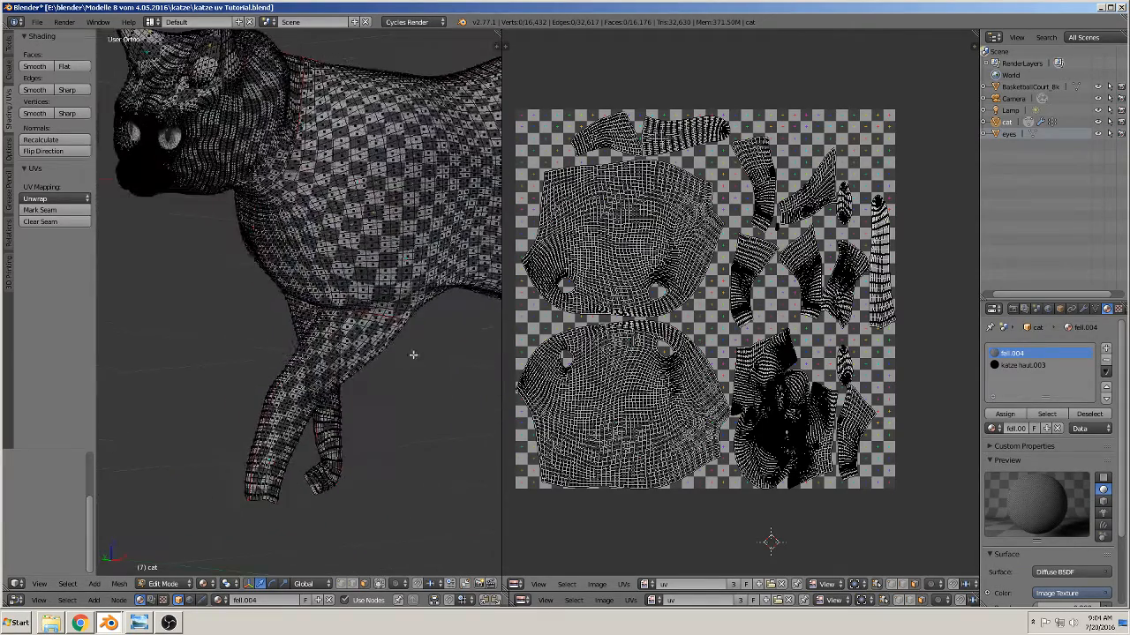
left_click(340, 328)
middle_click_drag(340, 328, 401, 323)
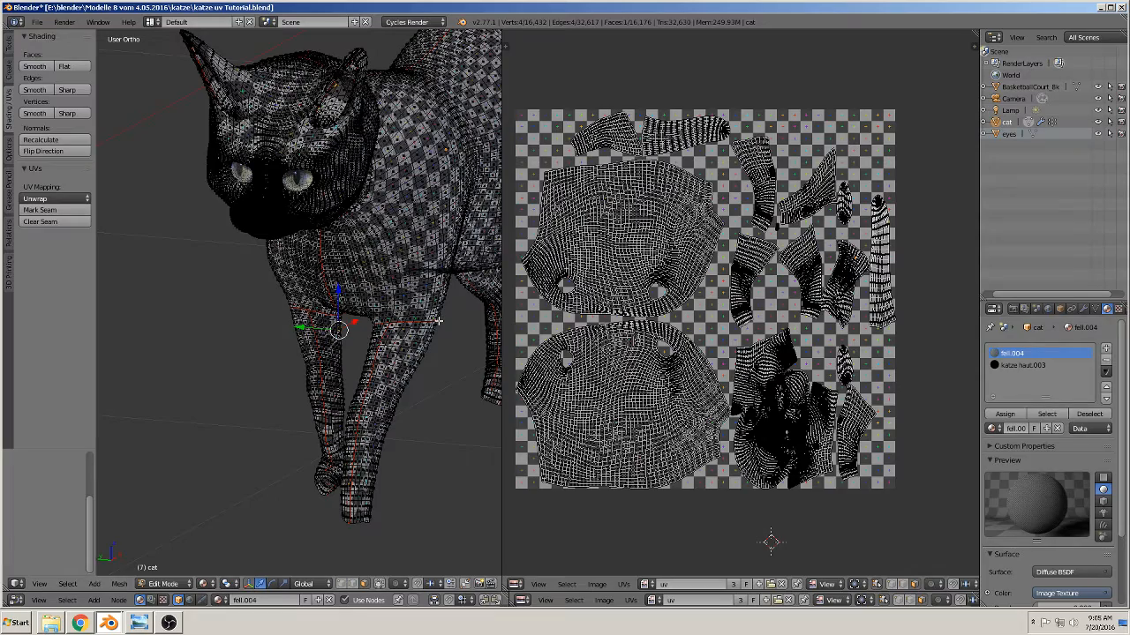
middle_click_drag(420, 388, 253, 359)
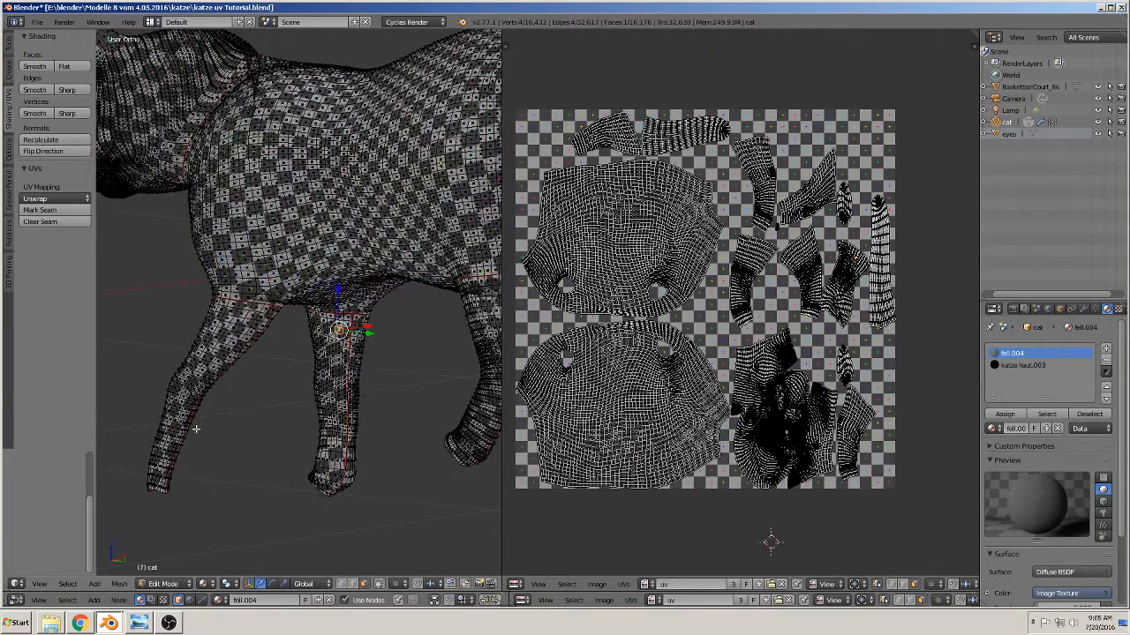
middle_click_drag(196, 429, 370, 389)
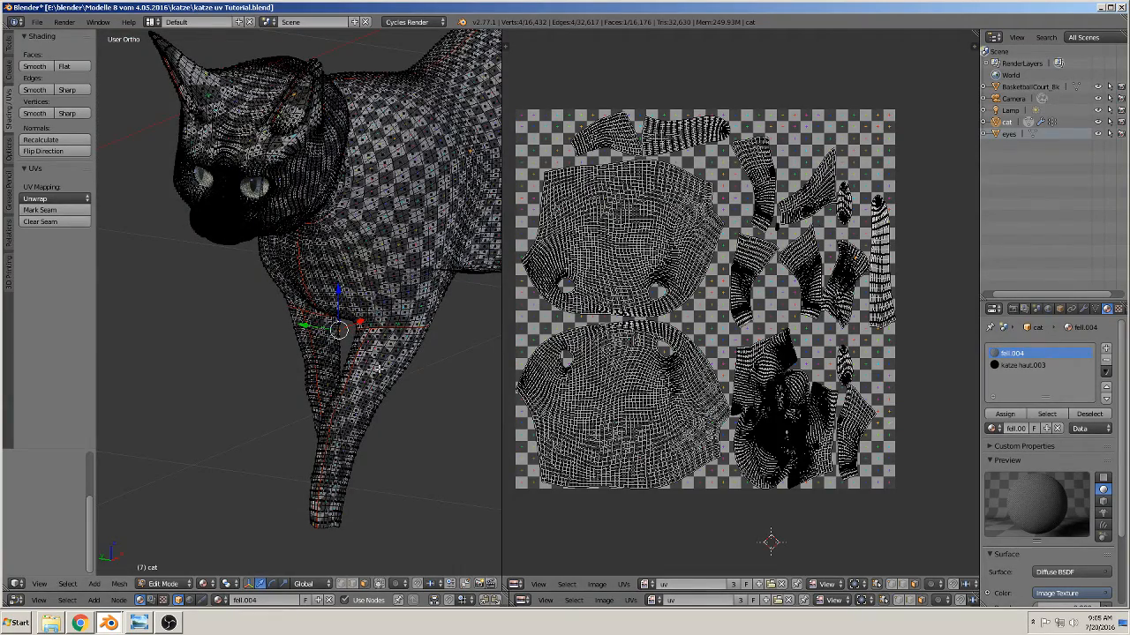
Step: Inspect the seams at the cat's hind legs and at the base and length of its tail
middle_click_drag(379, 369, 389, 327)
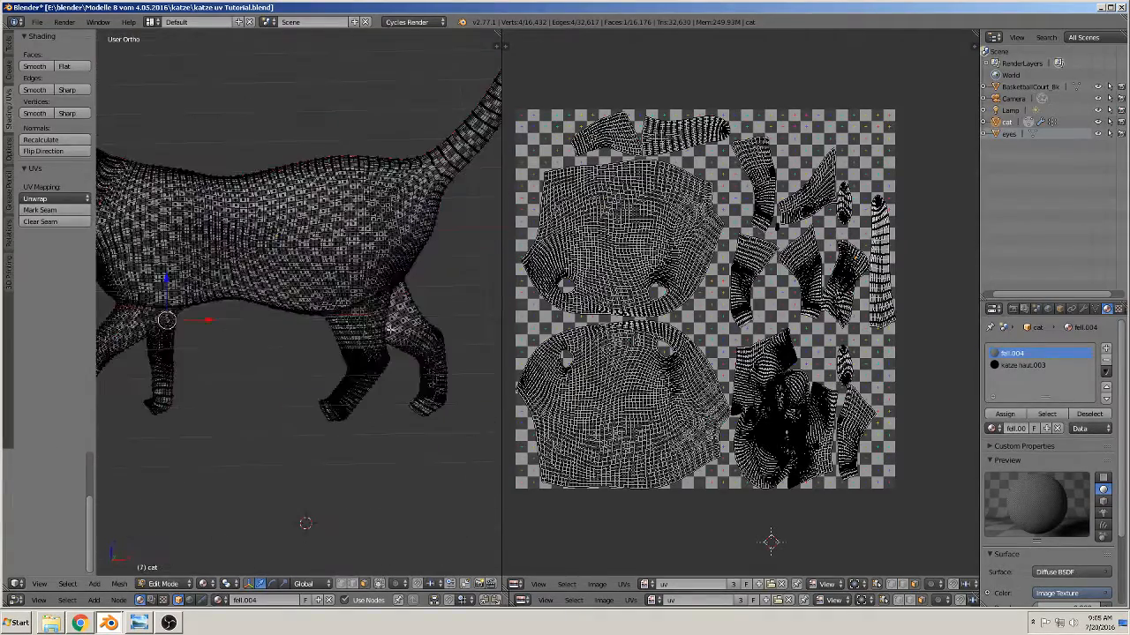
middle_click_drag(432, 240, 284, 376, "shift")
middle_click_drag(261, 447, 266, 292, "ctrl")
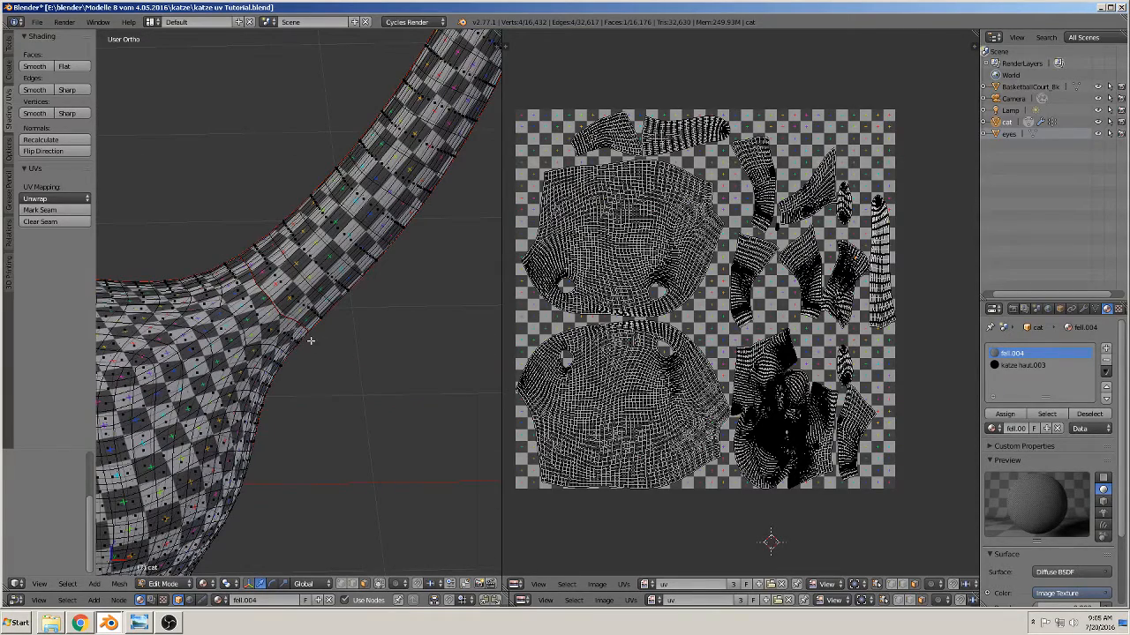
scroll(312, 313, "down", 8)
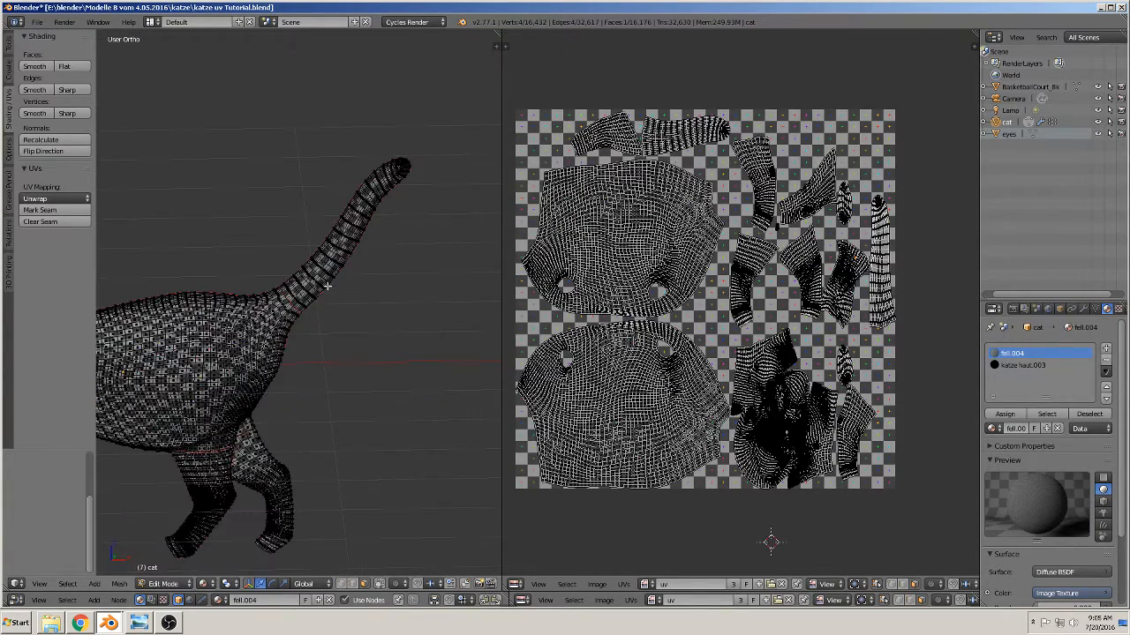
middle_click_drag(327, 286, 382, 287)
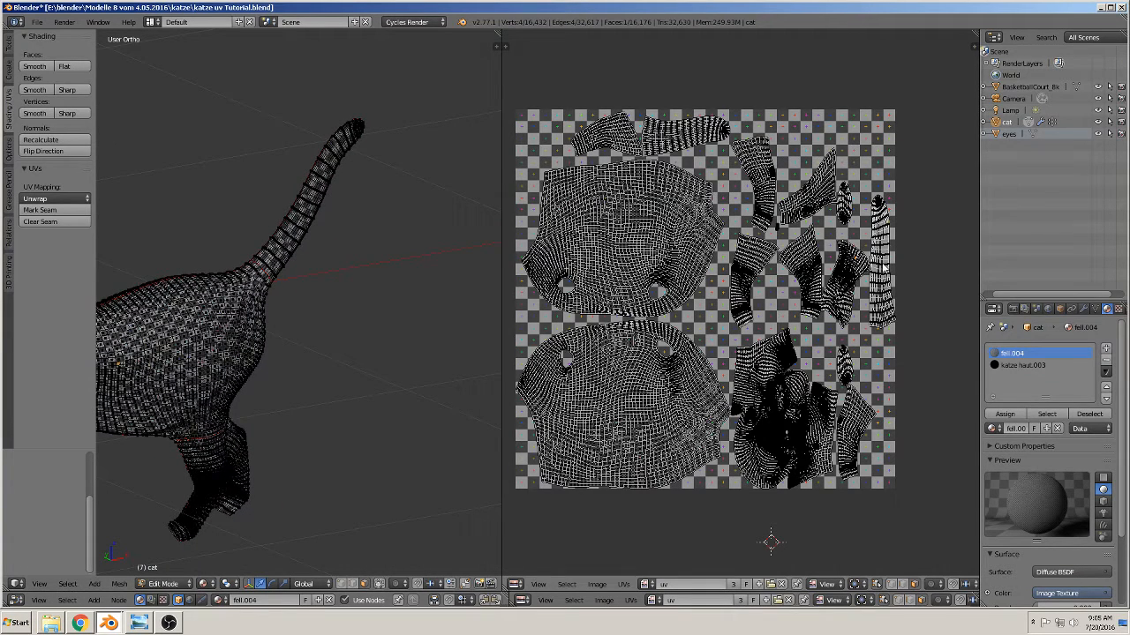
middle_click_drag(187, 333, 187, 248)
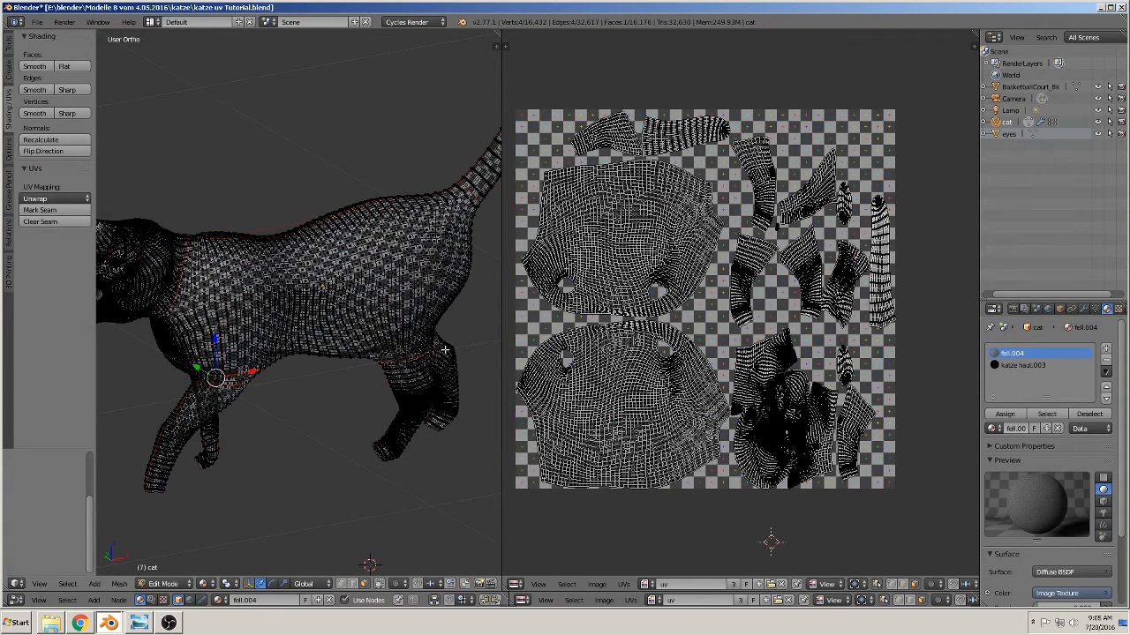
Step: Inspect the seams along the cat's torso from the side, above and the rear
middle_click_drag(444, 350, 361, 279)
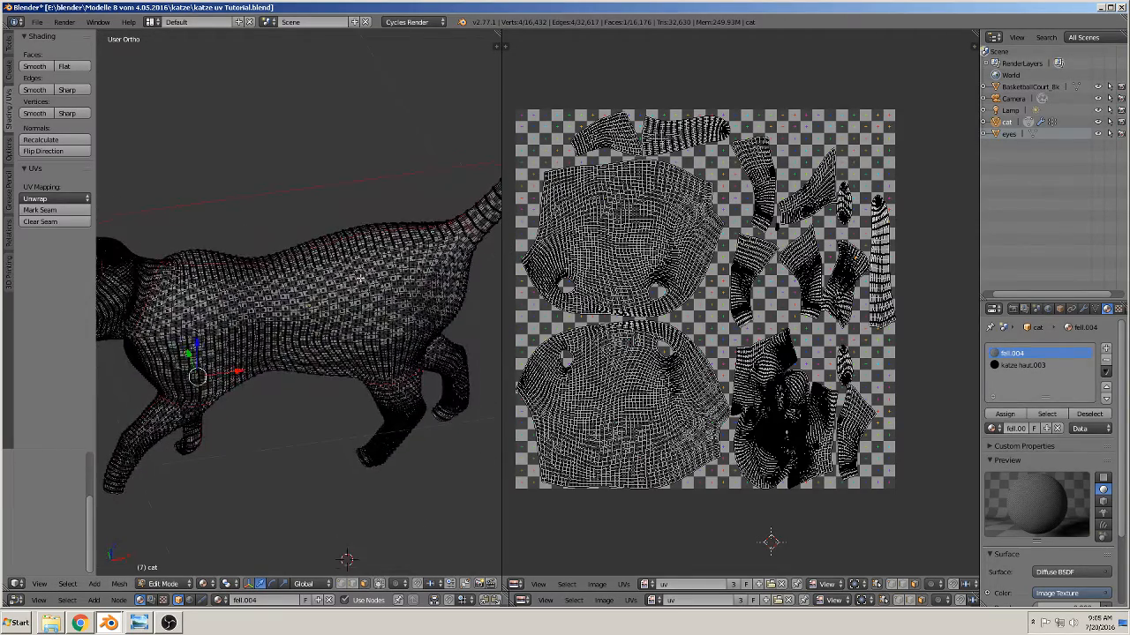
middle_click_drag(261, 274, 278, 314)
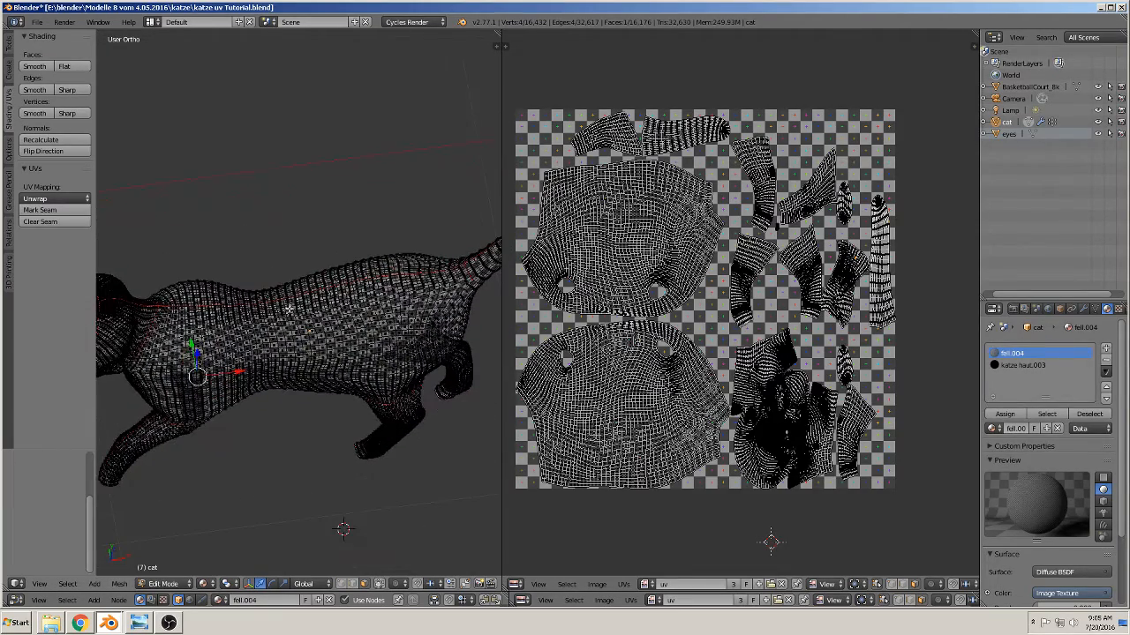
middle_click_drag(436, 275, 311, 203)
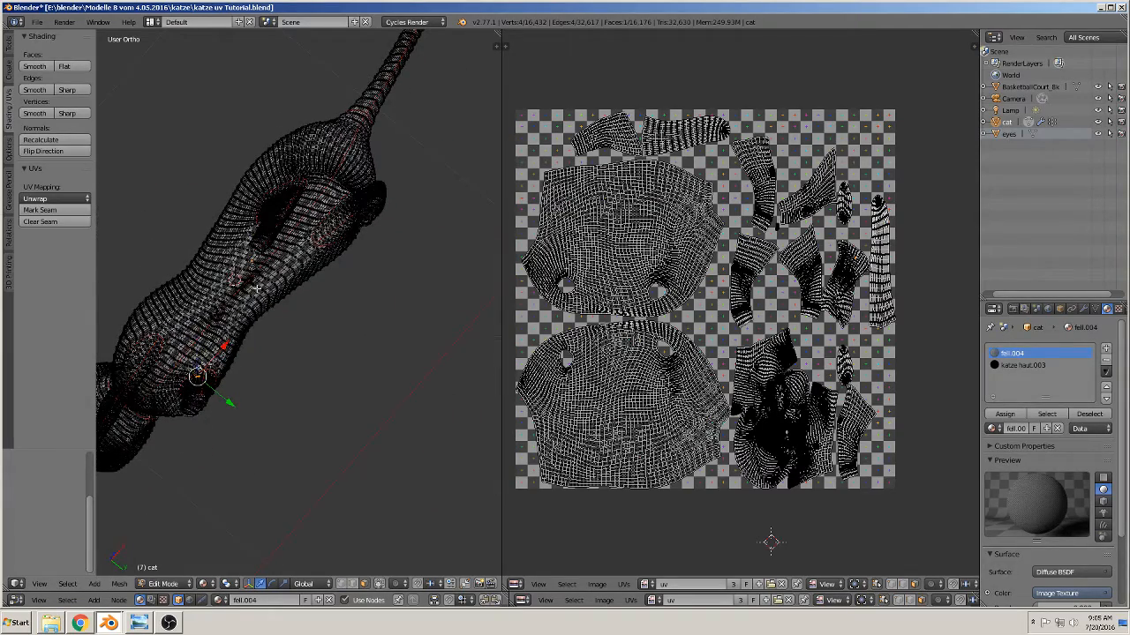
middle_click_drag(257, 287, 362, 371)
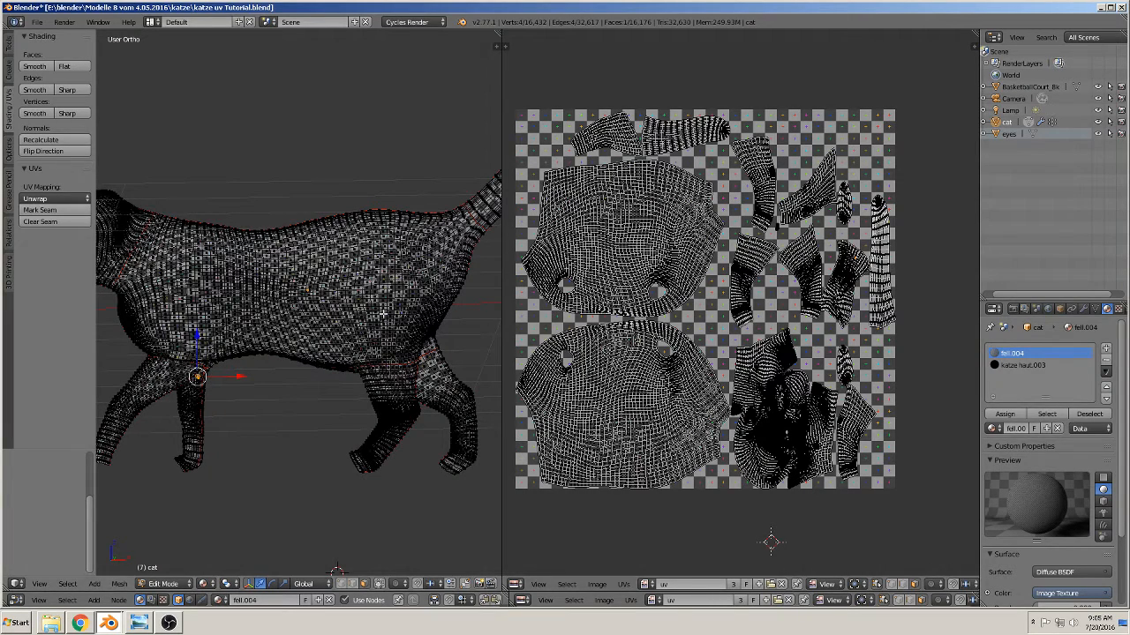
middle_click_drag(383, 312, 311, 316)
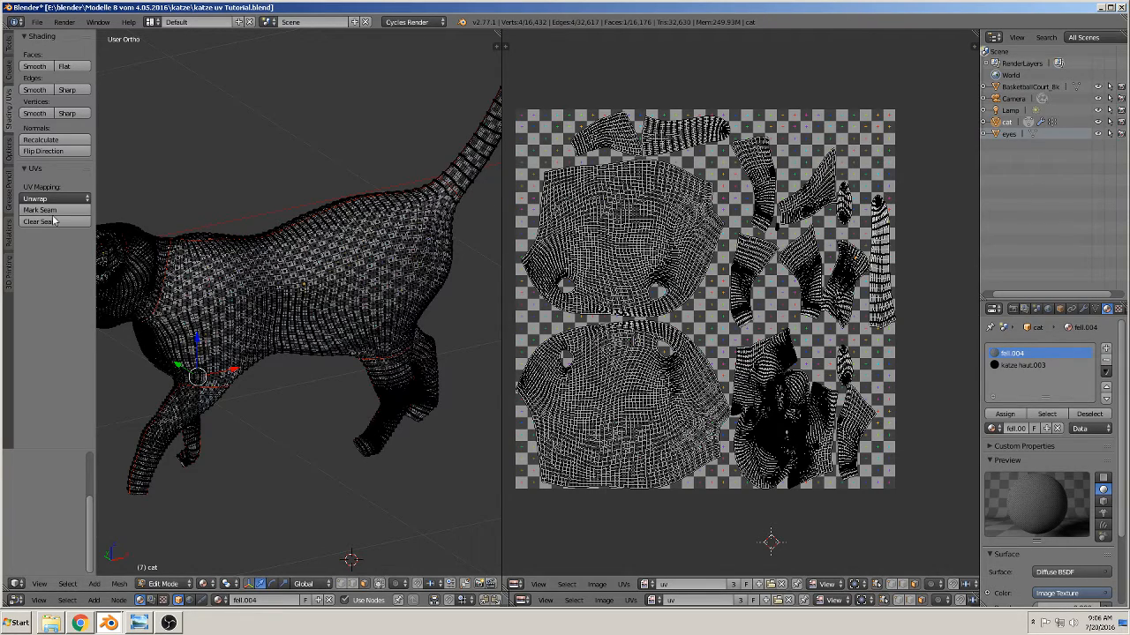
Step: Switch the viewport to solid shading and inspect the seams around the cat's face, ears, back of the head and neck
middle_click_drag(107, 304, 347, 288, "shift")
scroll(334, 298, "up", 5)
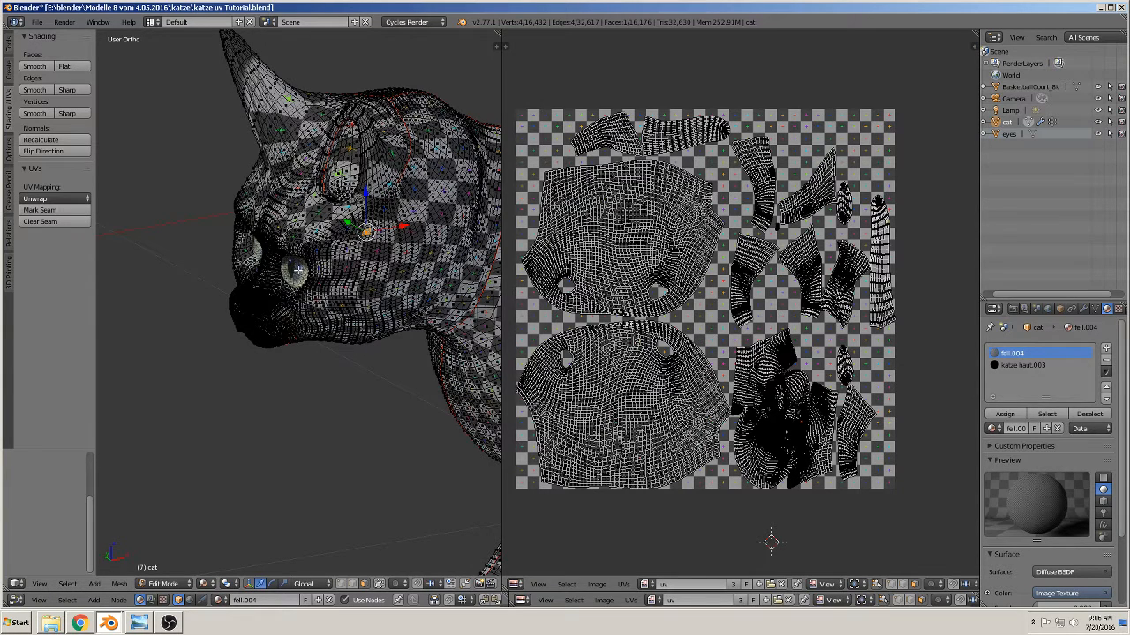
key("z")
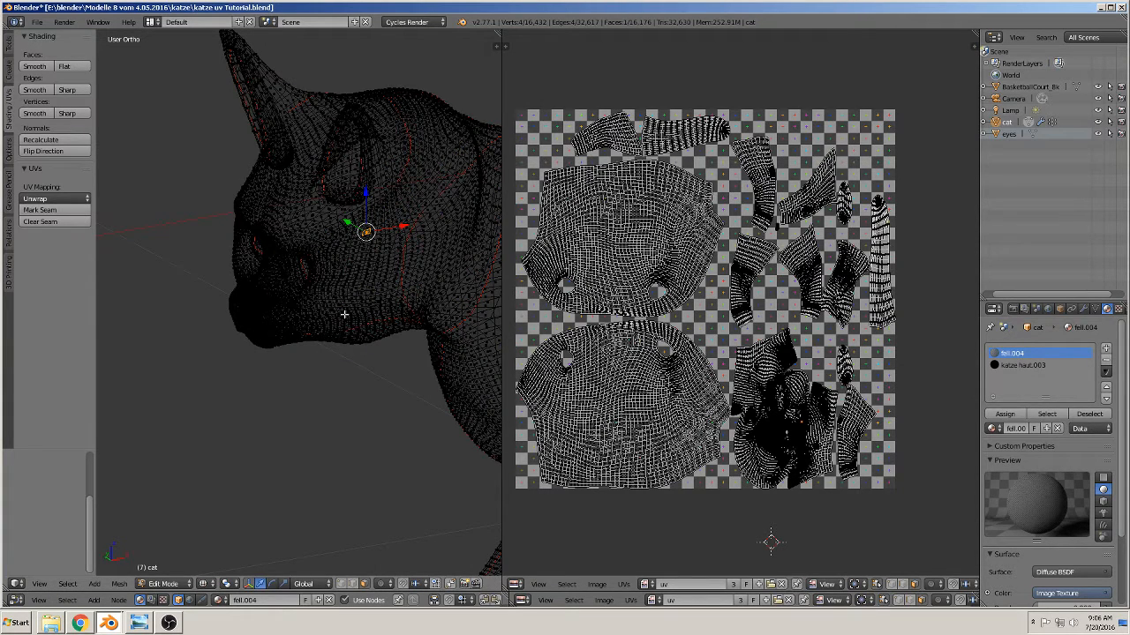
middle_click_drag(344, 314, 198, 329)
middle_click_drag(289, 365, 199, 358)
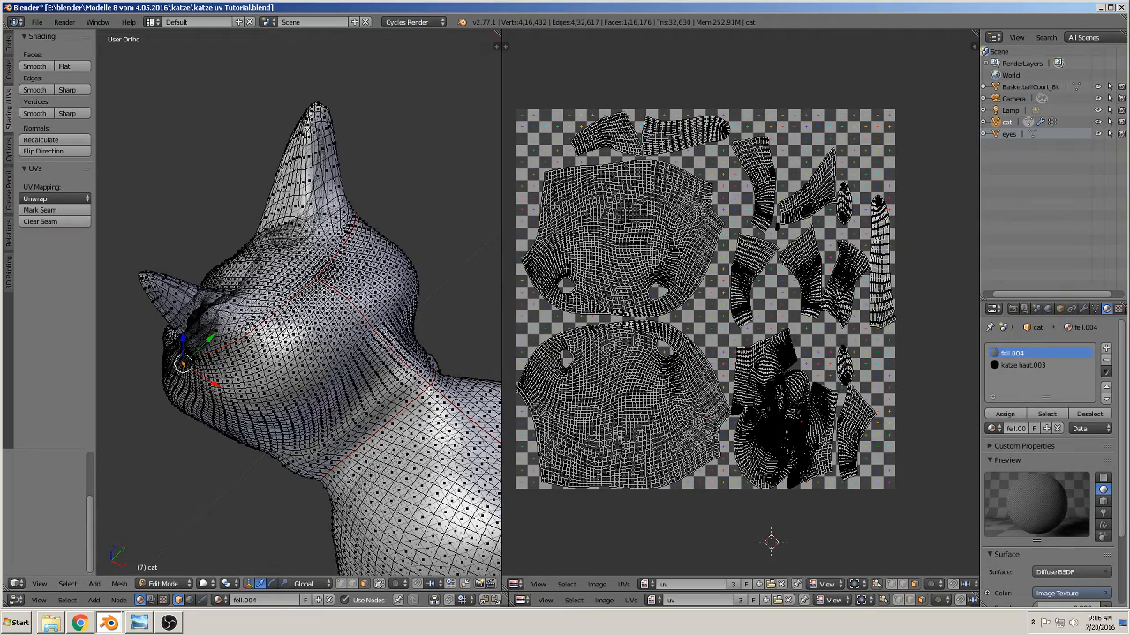
middle_click_drag(427, 390, 382, 403)
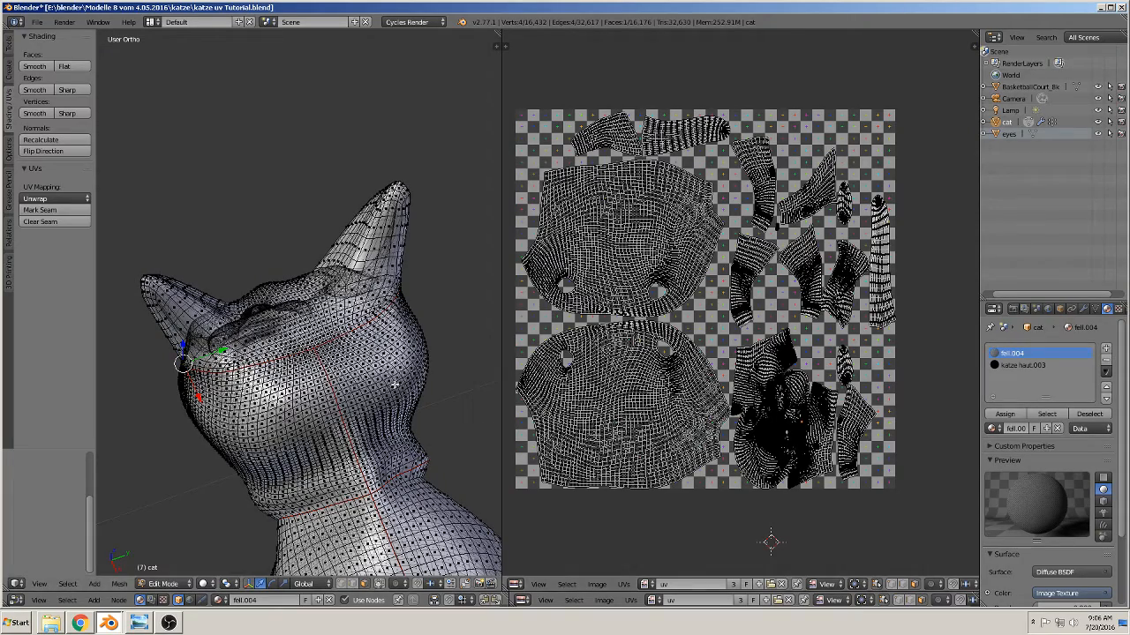
middle_click_drag(382, 401, 406, 184, "shift")
middle_click_drag(261, 415, 404, 318)
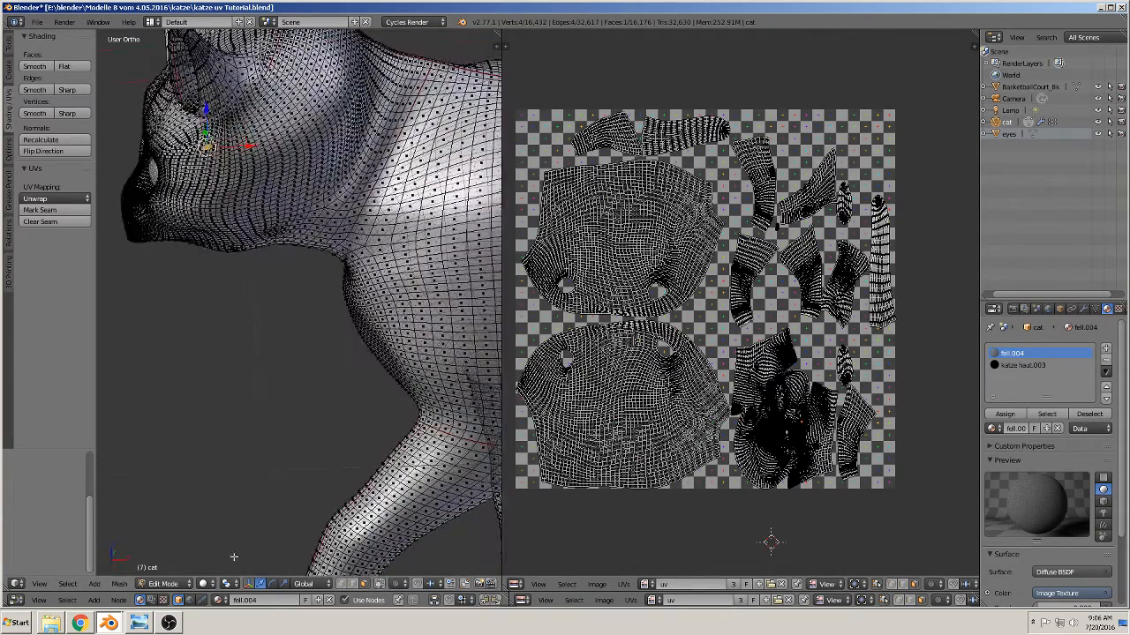
Step: Show the checker texture in the viewport again and examine the pattern over the whole cat
left_click(208, 583)
left_click(245, 526)
scroll(310, 466, "down", 4)
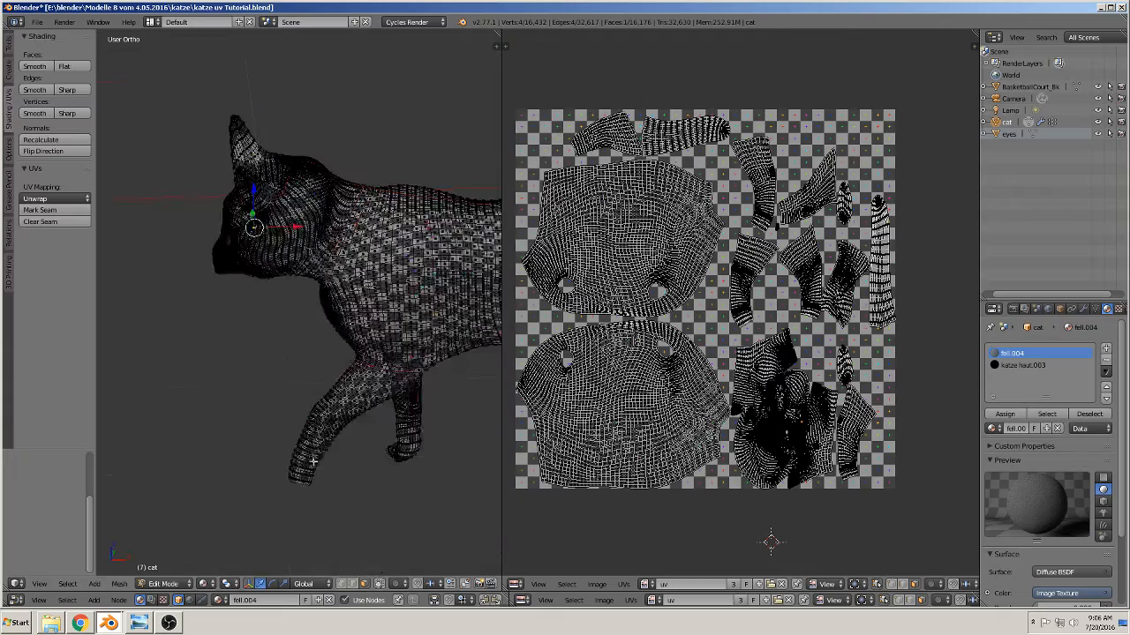
middle_click_drag(324, 456, 351, 439)
scroll(354, 406, "up", 3)
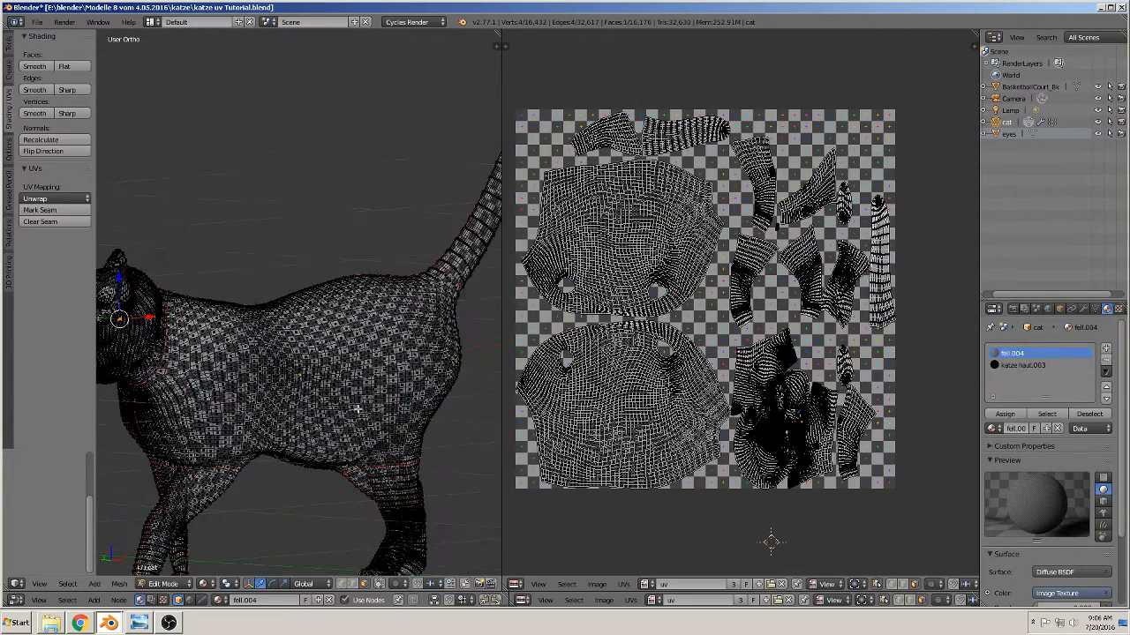
scroll(355, 406, "down", 3)
scroll(357, 408, "up", 4)
scroll(359, 369, "down", 3)
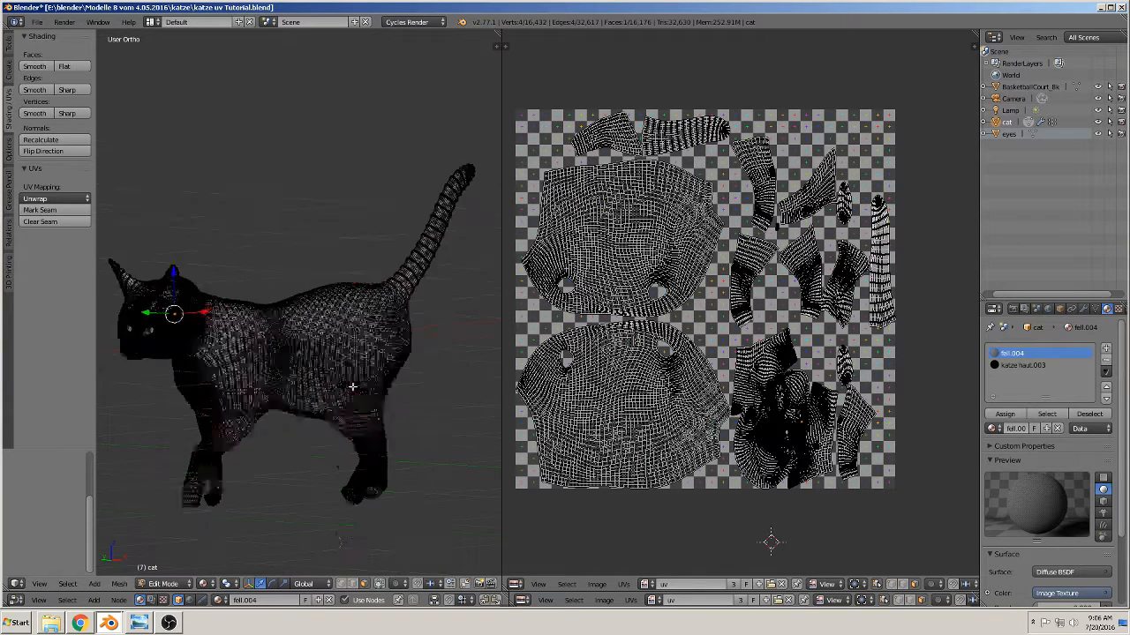
middle_click_drag(350, 391, 395, 396, "shift")
Step: Deselect the entire mesh and preview the checkered cat with Rendered viewport shading
key("a")
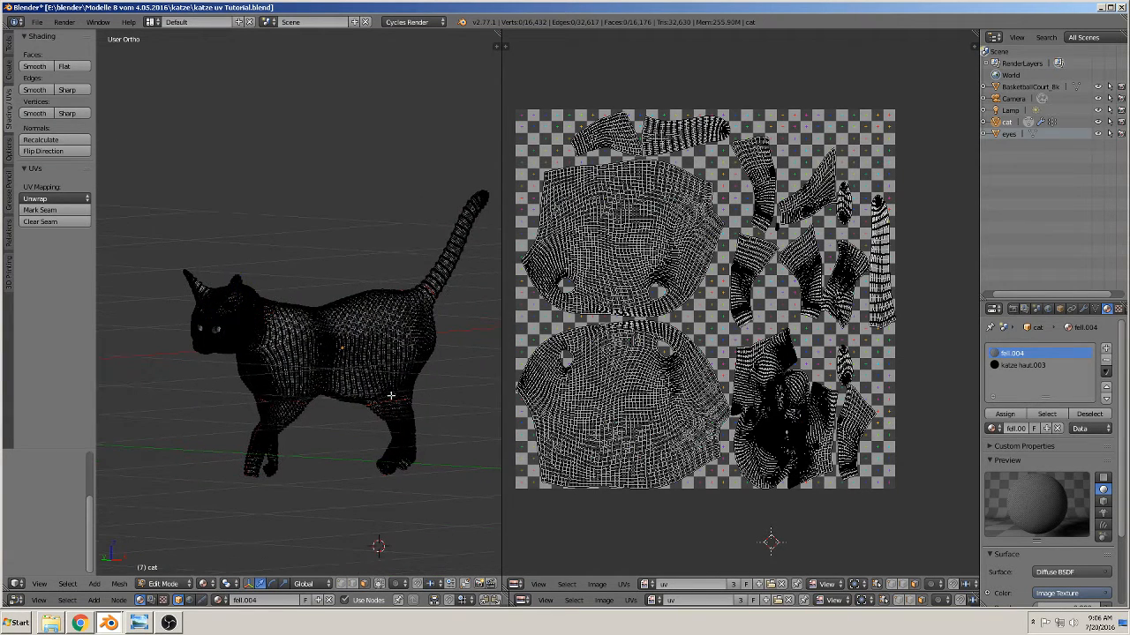
left_click(203, 583)
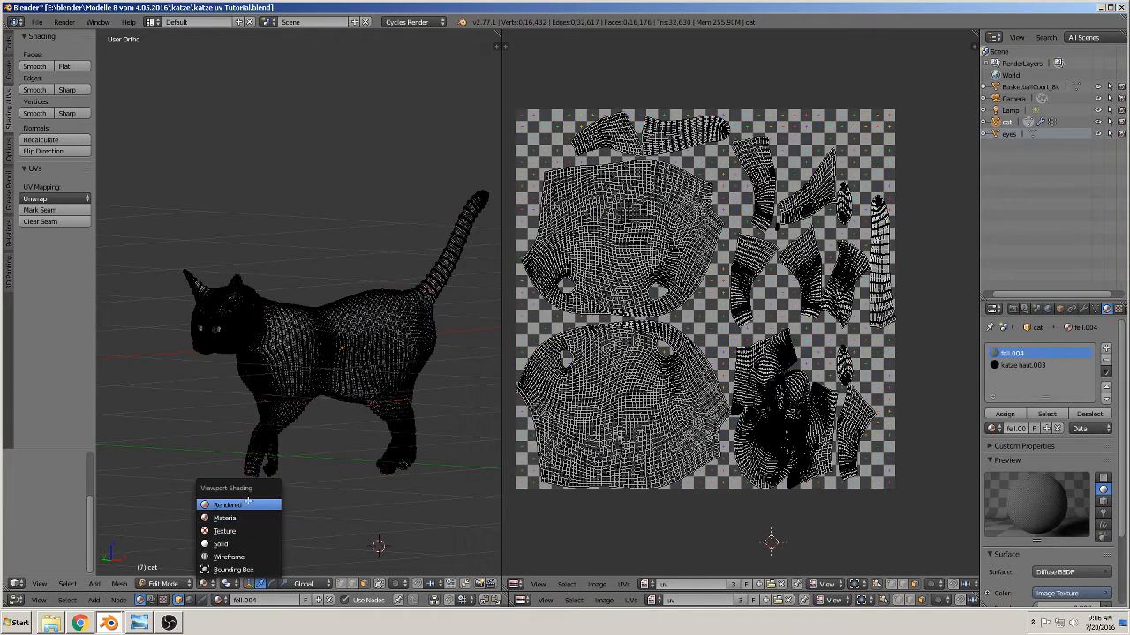
left_click(231, 504)
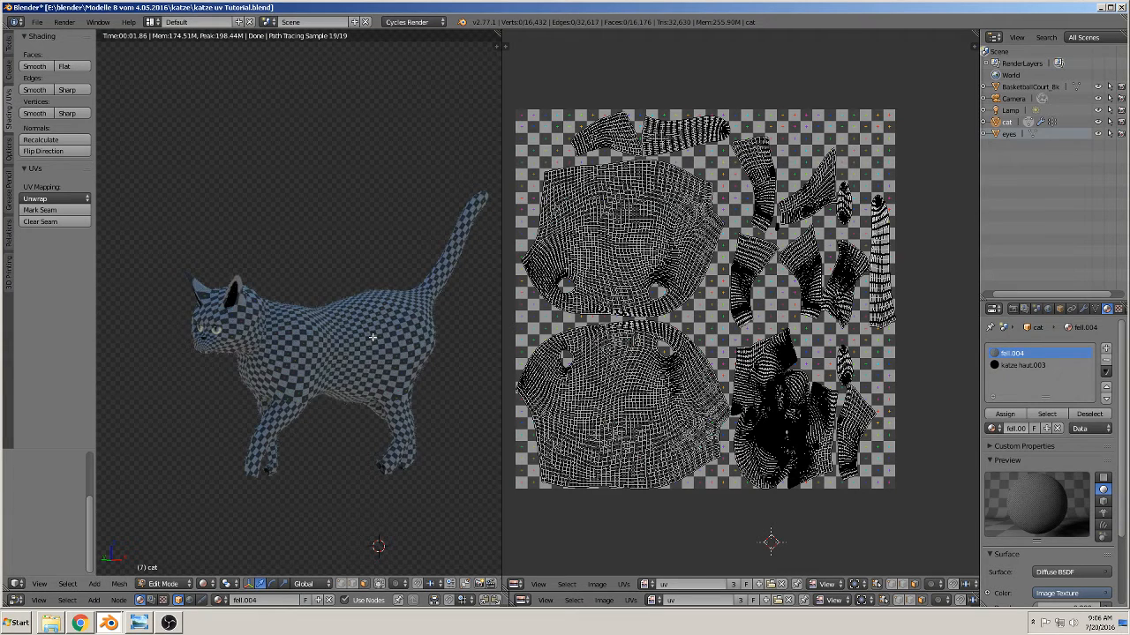
Step: Switch the cat to Object Mode and replace the rendered preview with shading that displays the checker texture
left_click(163, 583)
left_click(171, 505)
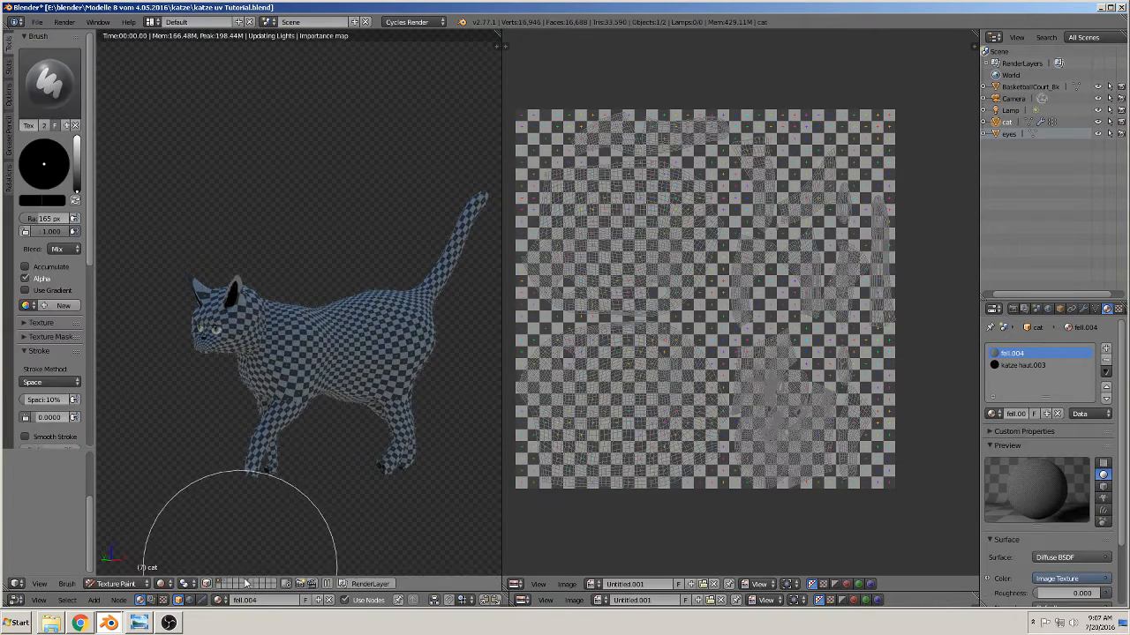
left_click(132, 584)
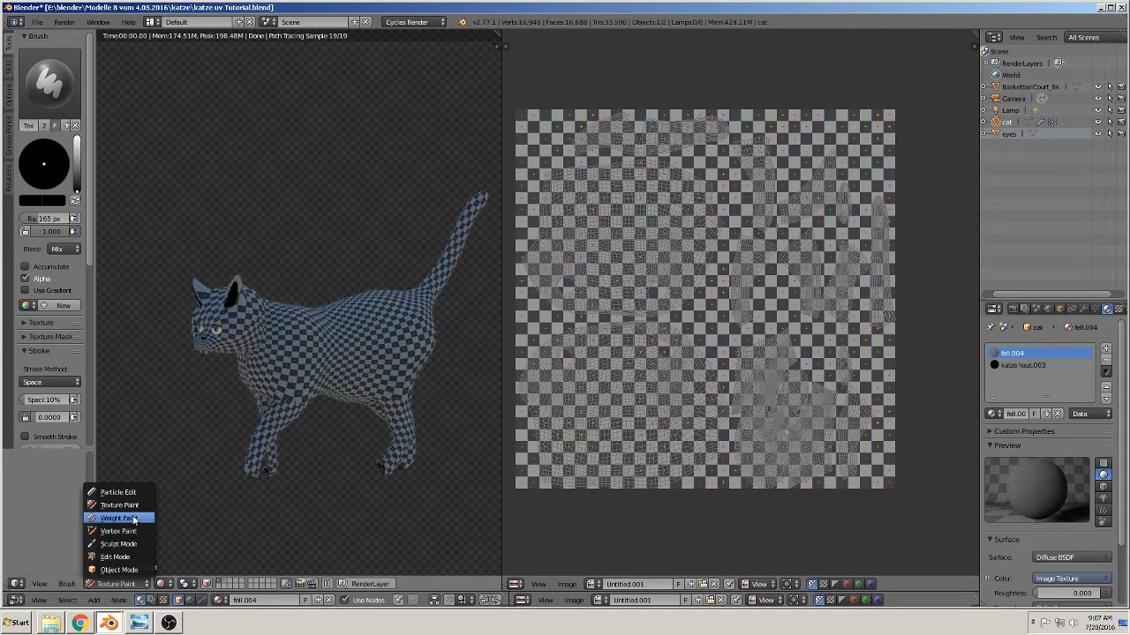
left_click(133, 570)
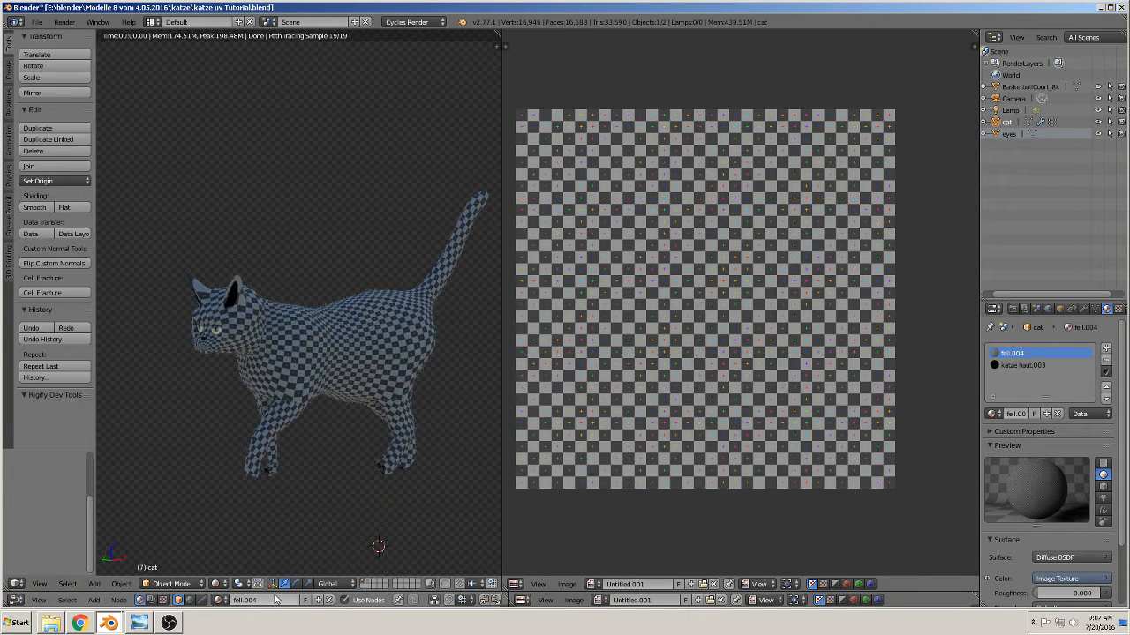
left_click(214, 583)
left_click(251, 529)
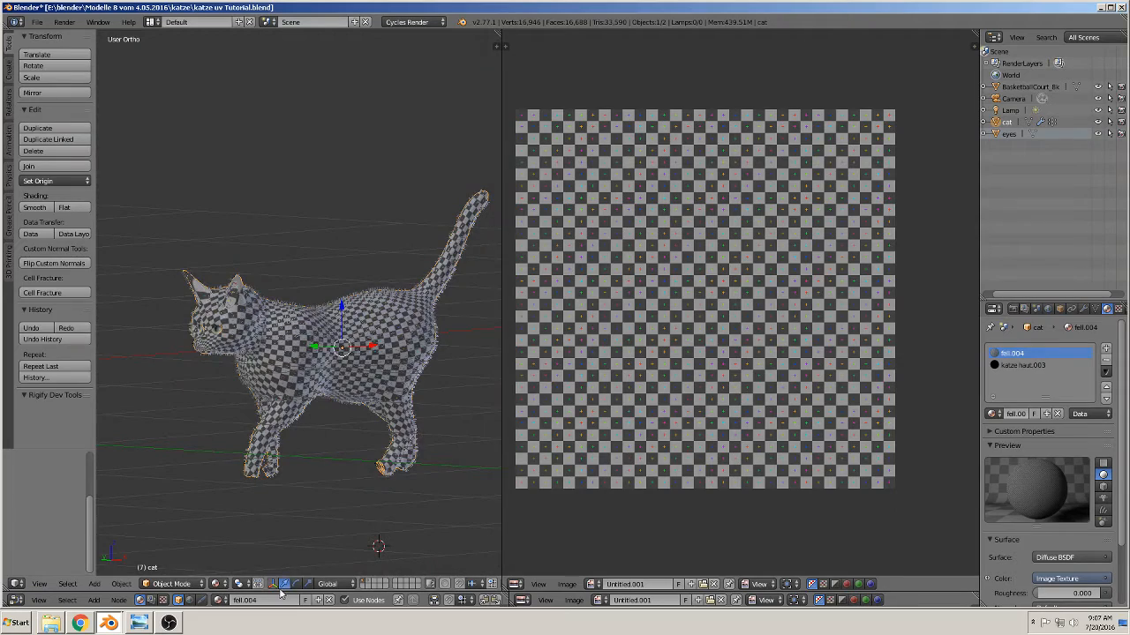
Step: Enlarge the node editor and bring the Image Texture node of the fell.004 material into close view
left_click_drag(286, 592, 291, 346)
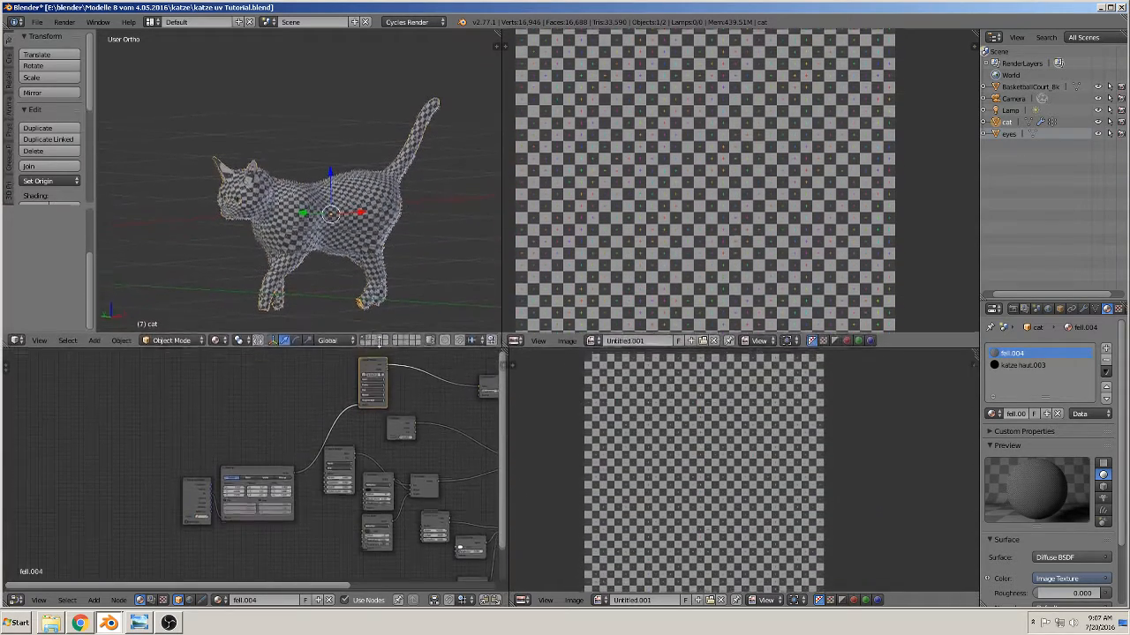
middle_click_drag(380, 438, 99, 500)
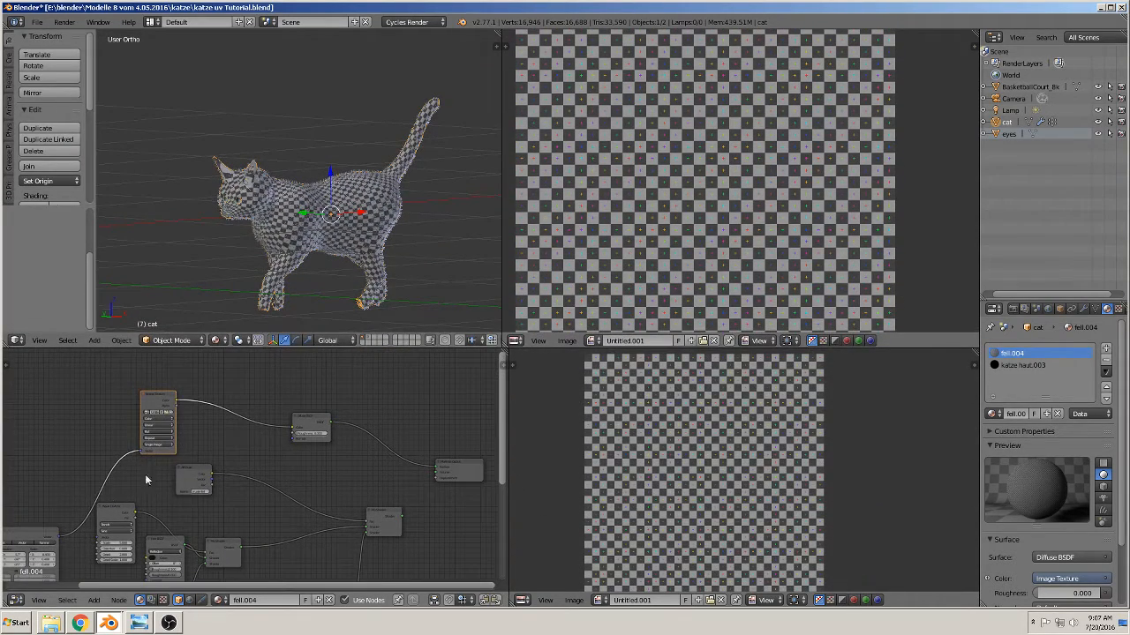
scroll(198, 415, "up", 3)
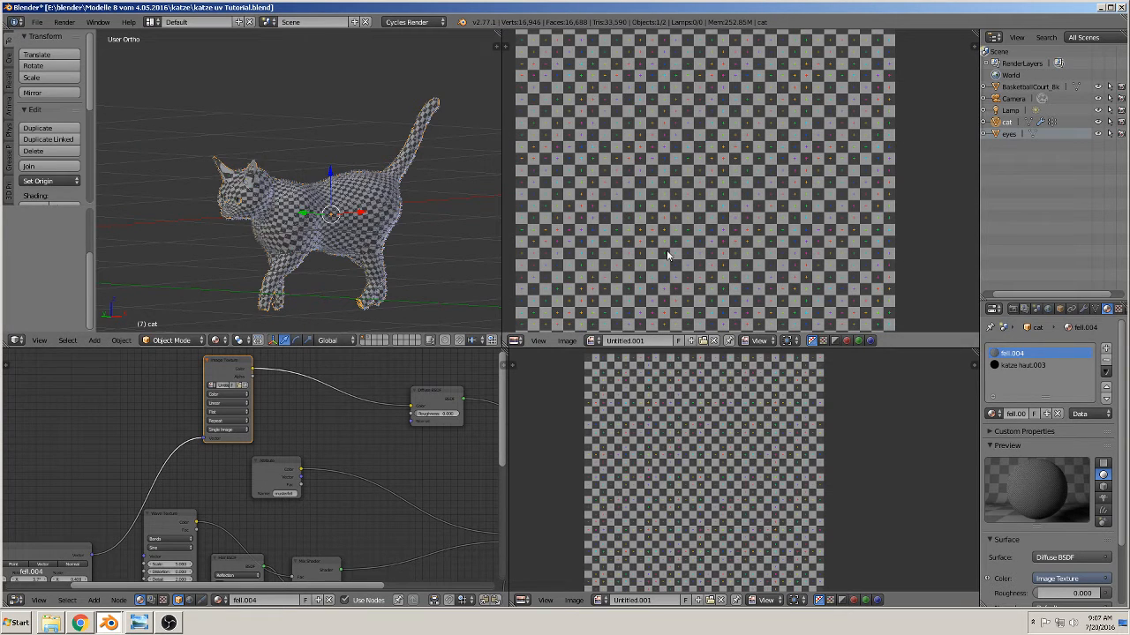
middle_click_drag(381, 494, 470, 589)
scroll(353, 480, "up", 5)
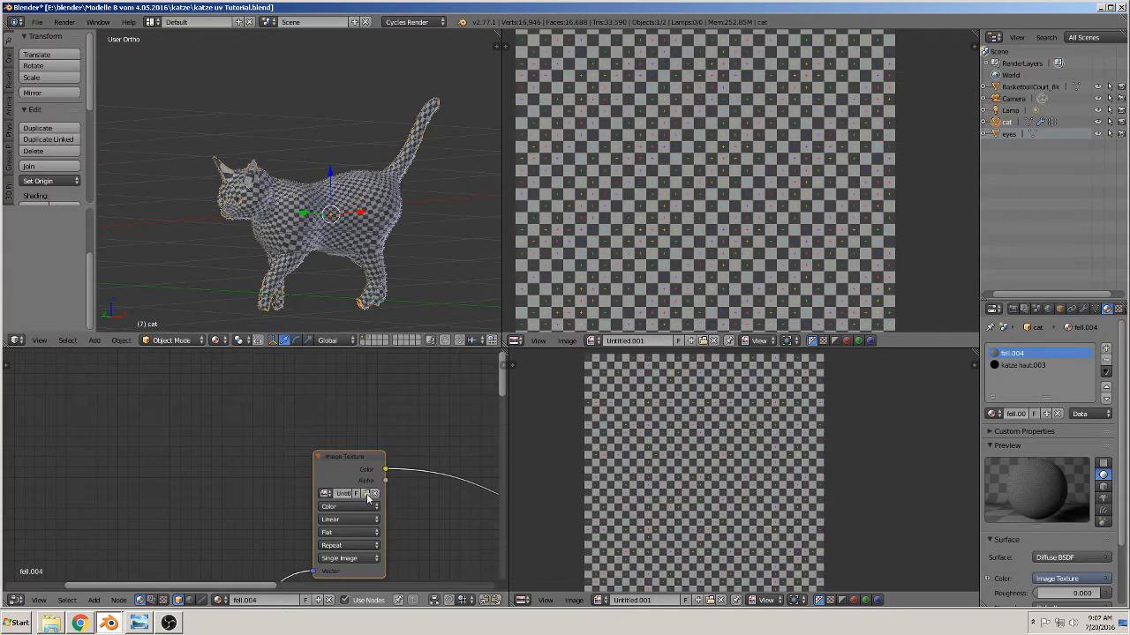
Step: Load BasketballCourt_8k.jpg from the hdri folder into the Image Texture node, browsing the files as thumbnails
left_click(366, 494)
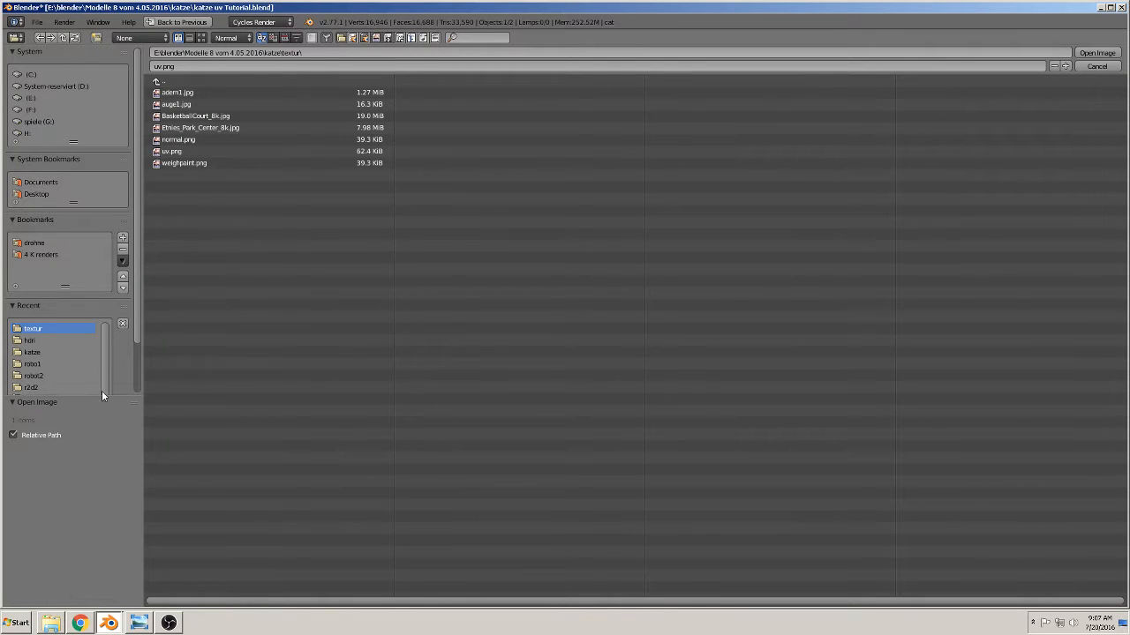
left_click(27, 340)
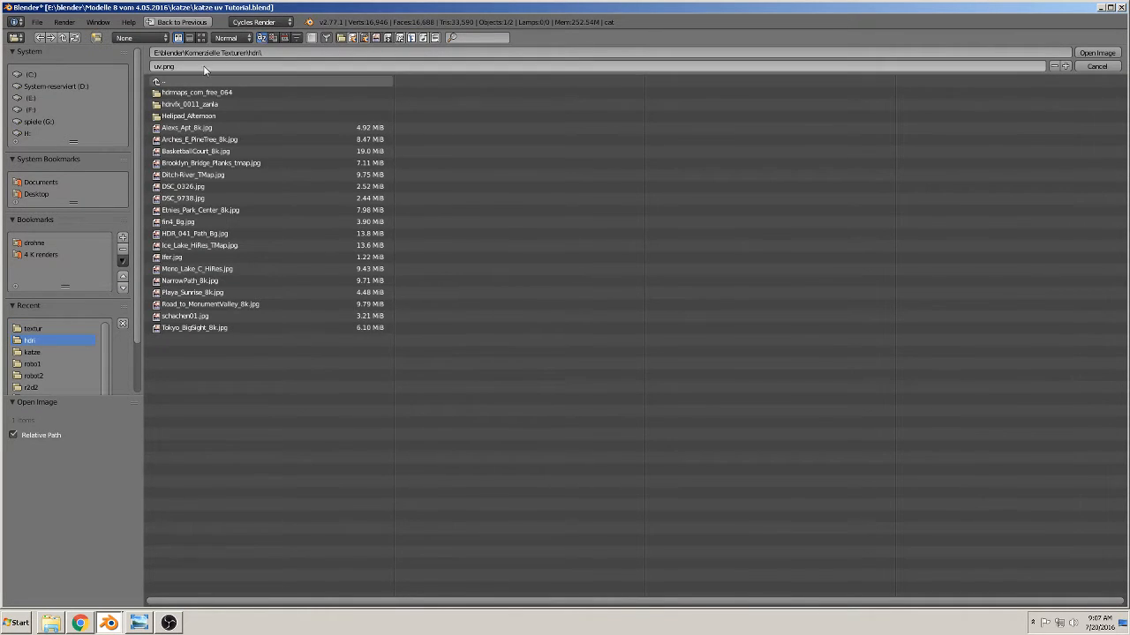
left_click(201, 37)
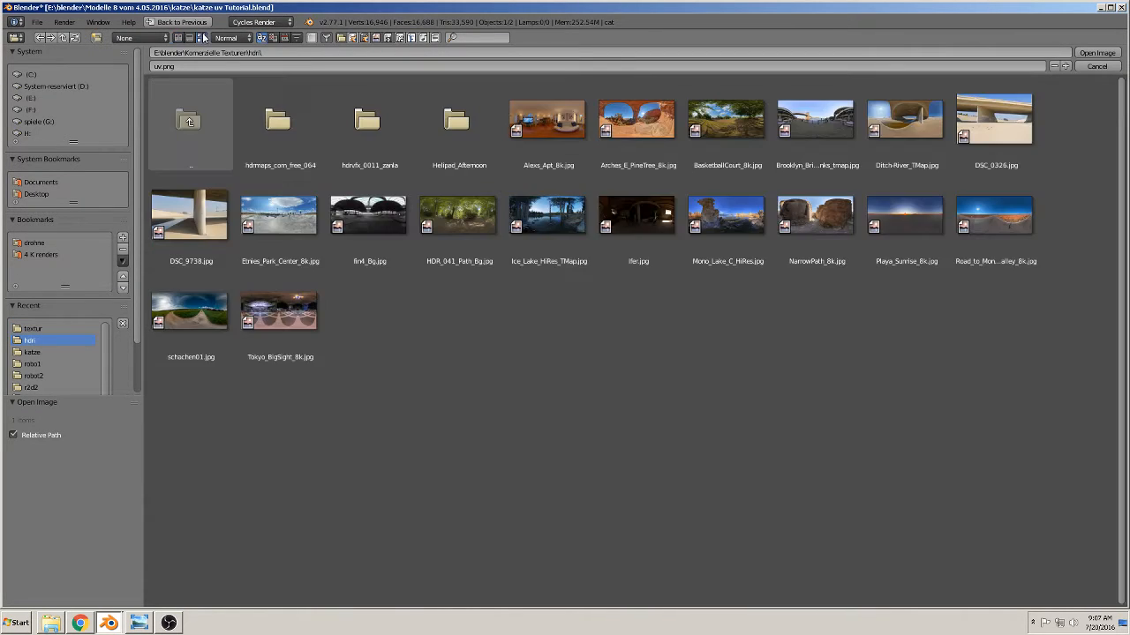
left_click(737, 130)
key("Return")
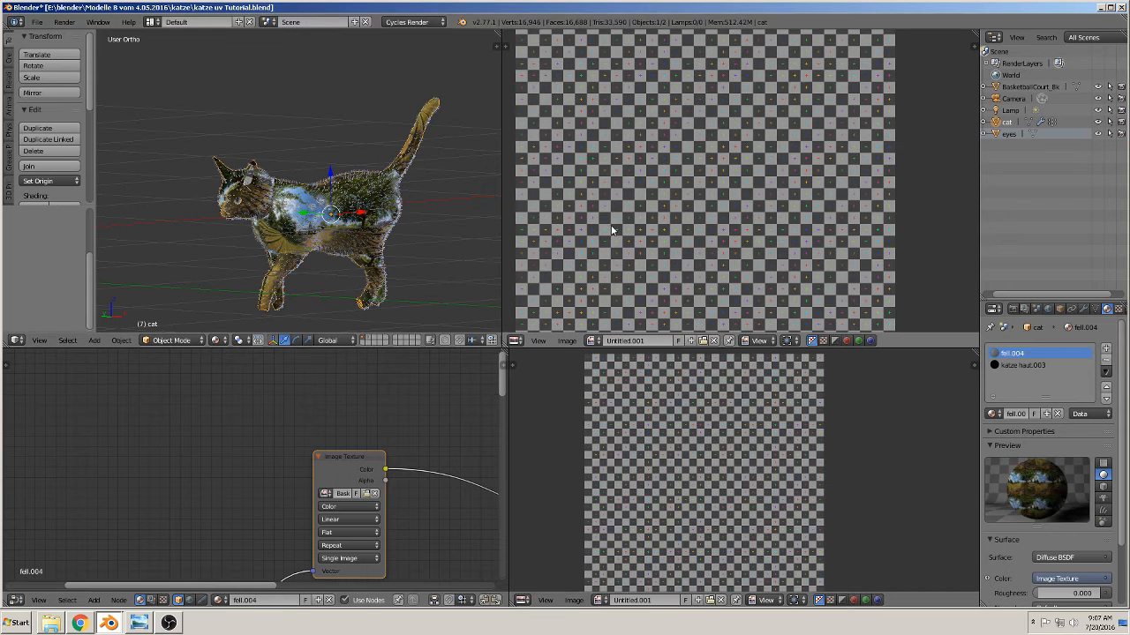
Step: Shrink the node editor to enlarge the 3D view and examine how the landscape image wraps over the cat's body, legs and tail
scroll(425, 288, "up", 5)
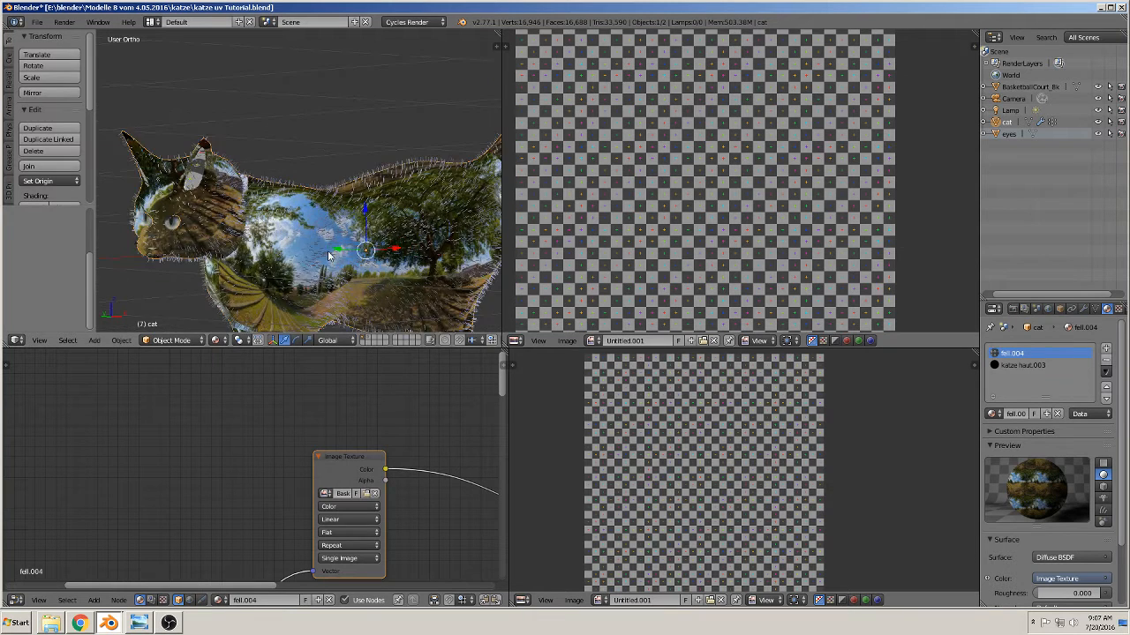
middle_click_drag(335, 181, 321, 164)
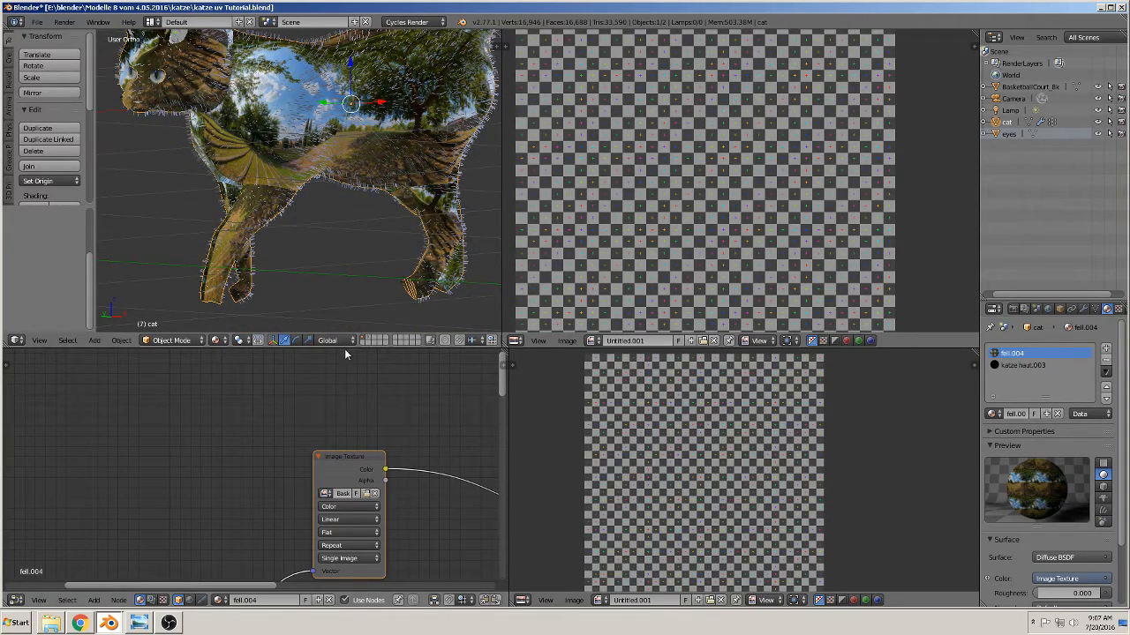
left_click_drag(346, 351, 271, 569)
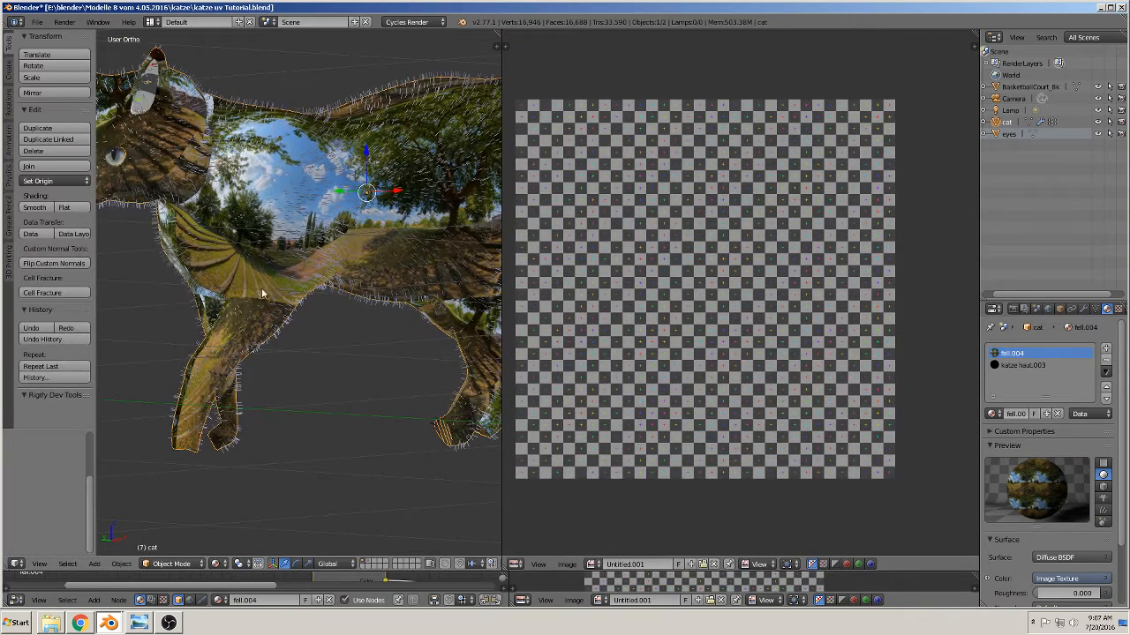
middle_click_drag(321, 357, 176, 452, "shift")
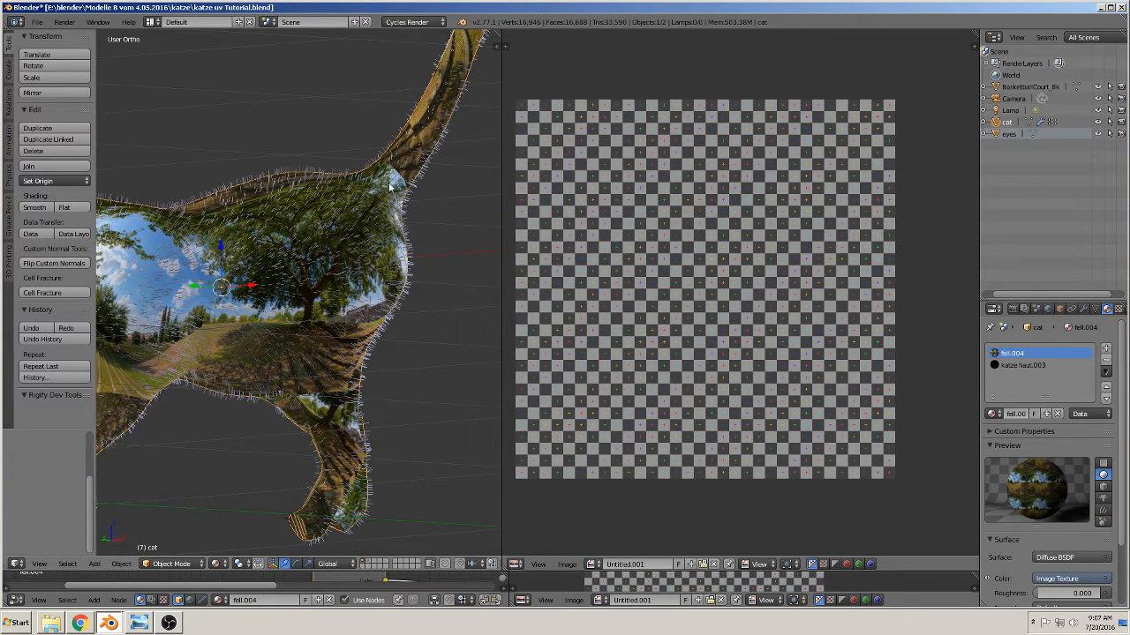
middle_click_drag(338, 446, 429, 451)
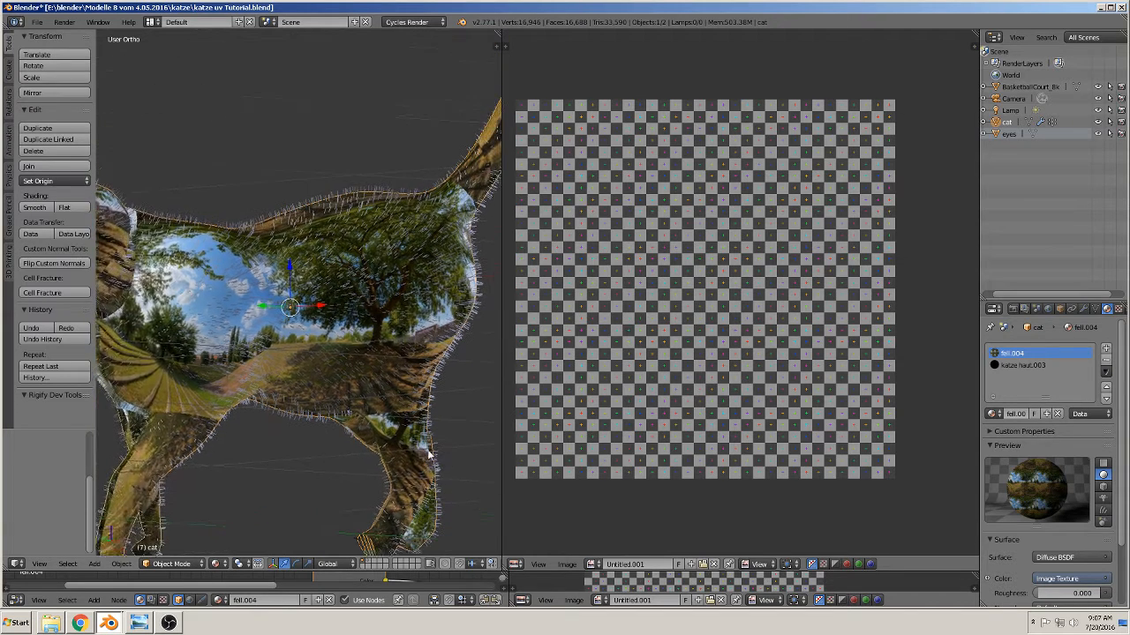
scroll(428, 452, "down", 5)
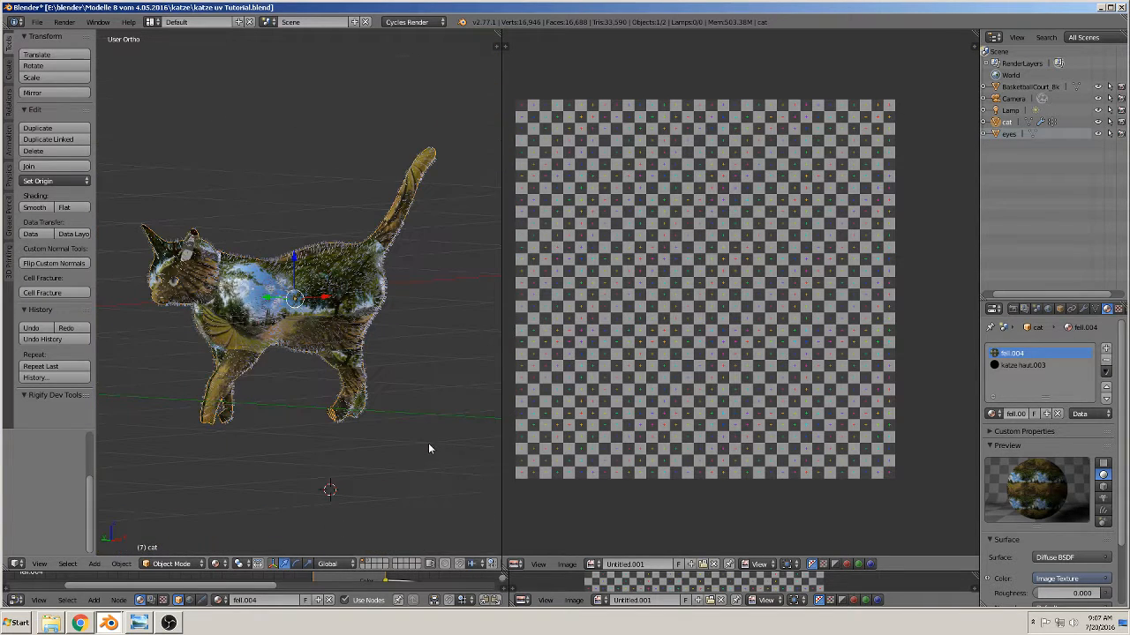
Step: Display BasketballCourt_8k.jpg in the UV/Image editor and enter Edit Mode to show the cat's UV layout over the photo
left_click(595, 564)
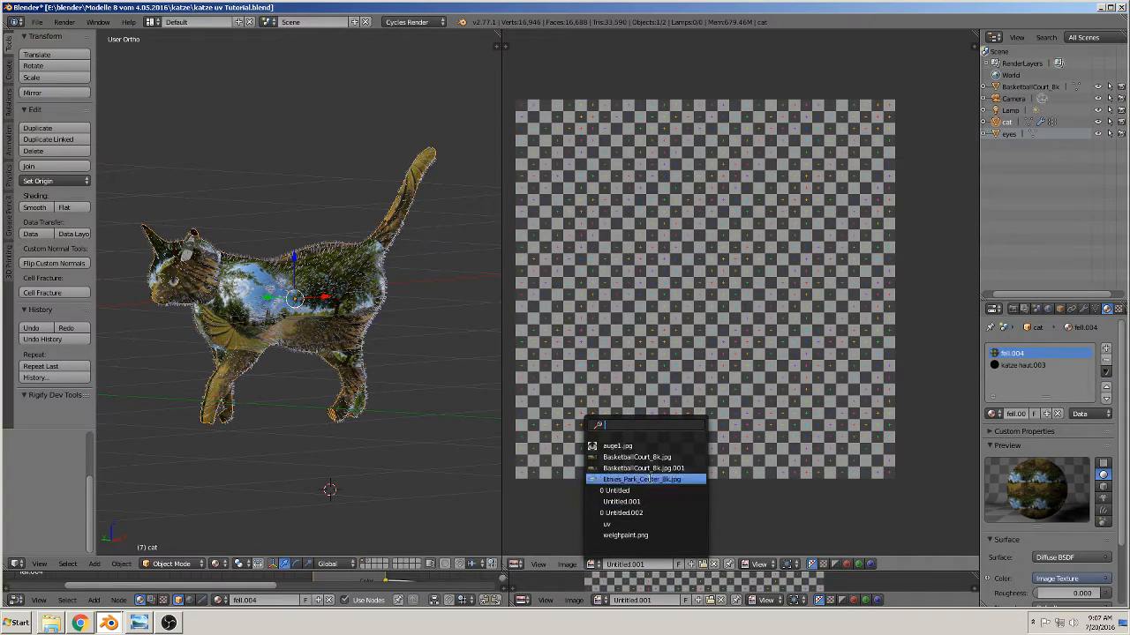
left_click(658, 458)
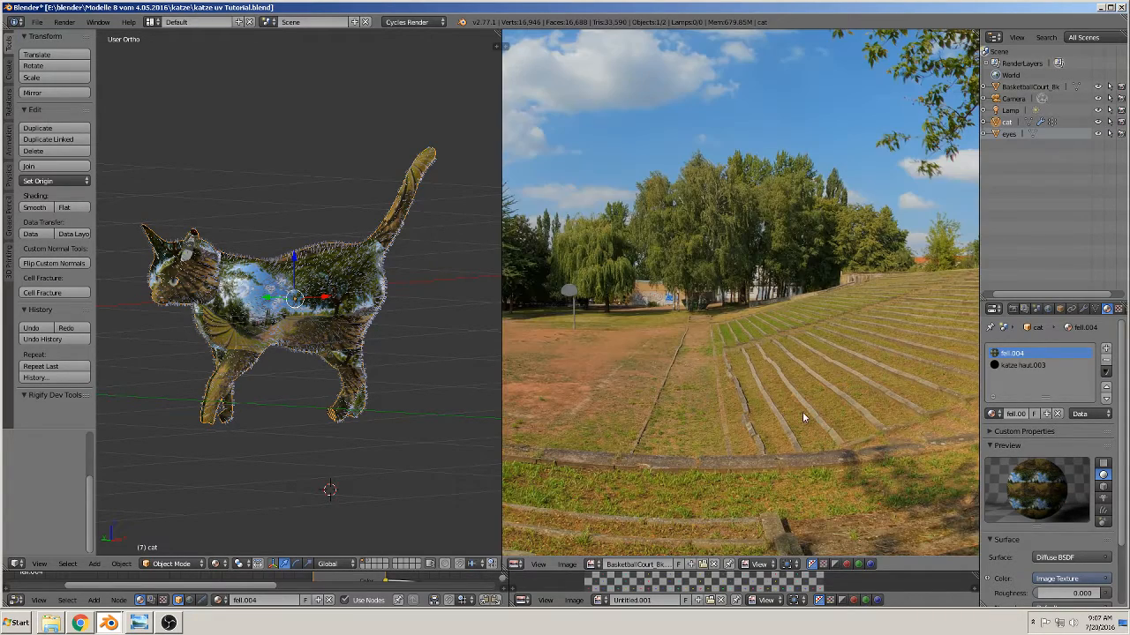
scroll(657, 457, "down", 2)
key("Tab")
scroll(675, 360, "down", 5)
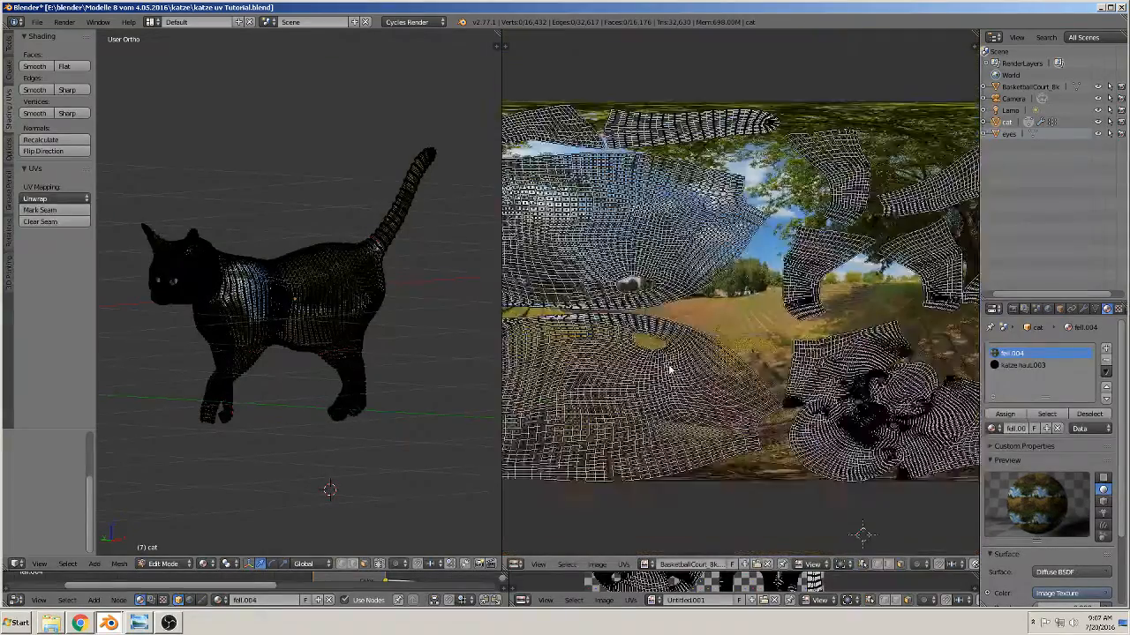
scroll(780, 402, "down", 1)
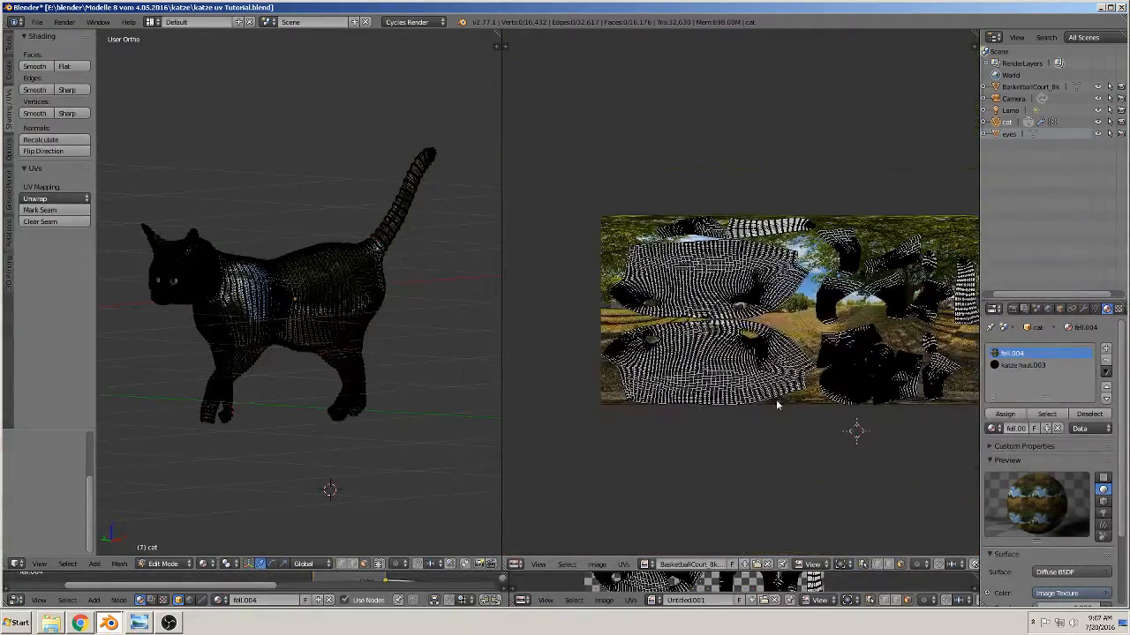
scroll(909, 378, "up", 2)
scroll(909, 378, "down", 2)
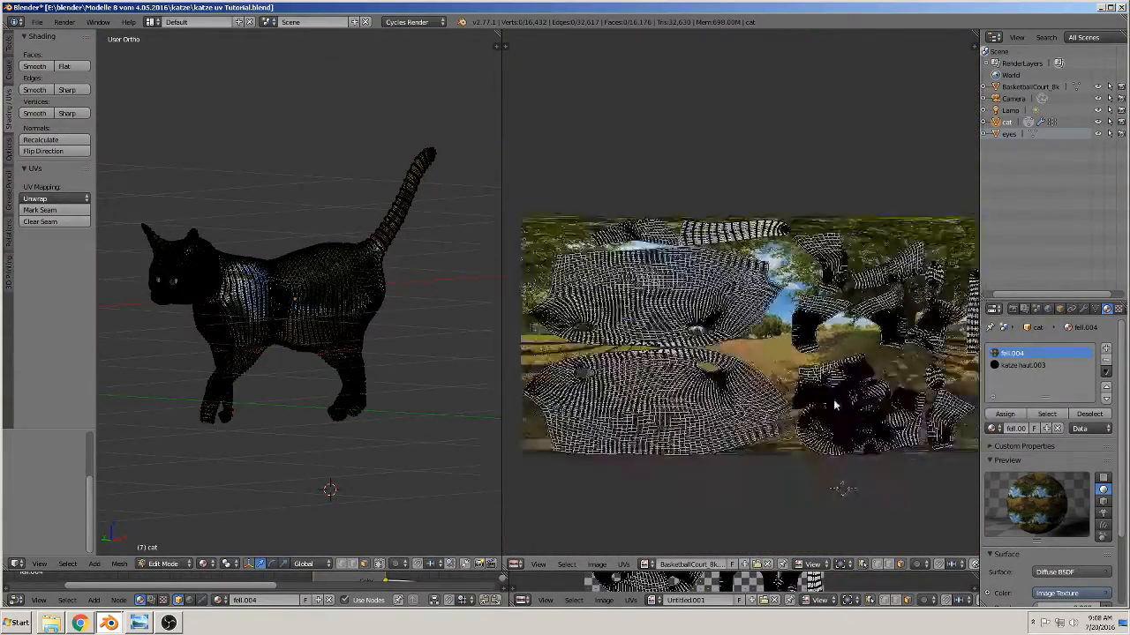
scroll(843, 399, "up", 2)
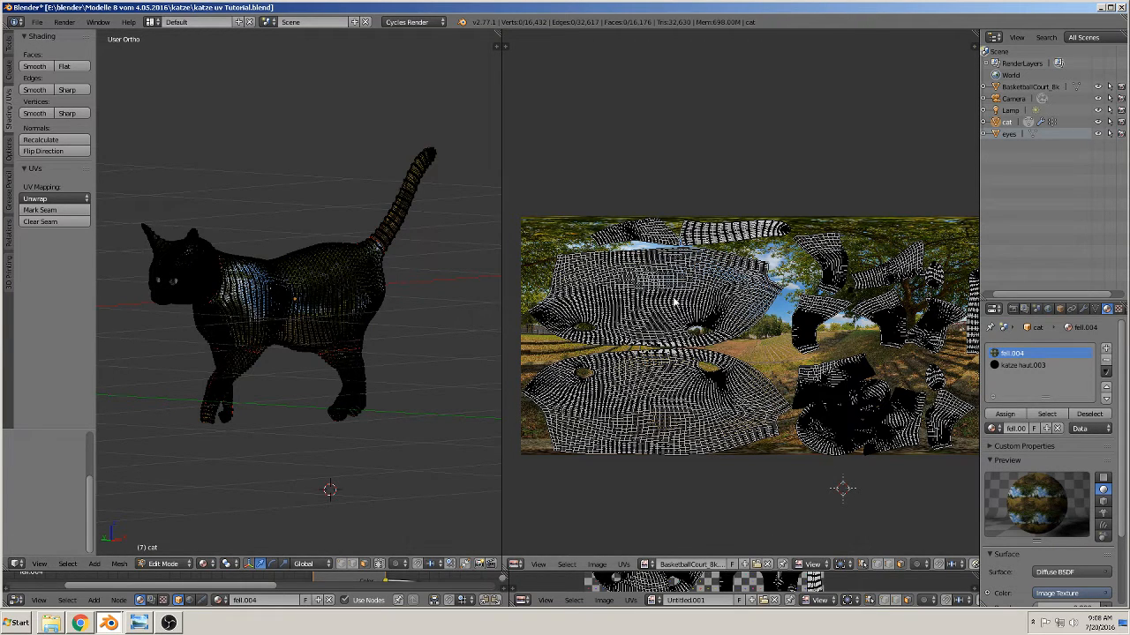
Step: Select the upper torso UV island and compare the photo area beneath it with the cat's side in Edit and Object Mode
key("l")
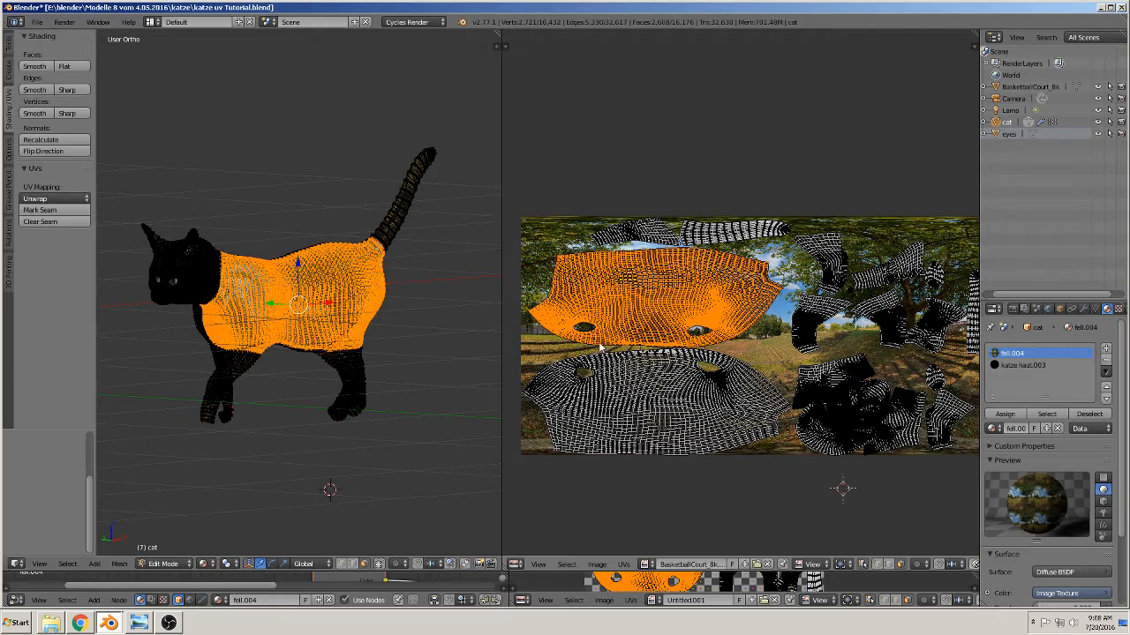
scroll(596, 362, "up", 2)
scroll(300, 300, "up", 8)
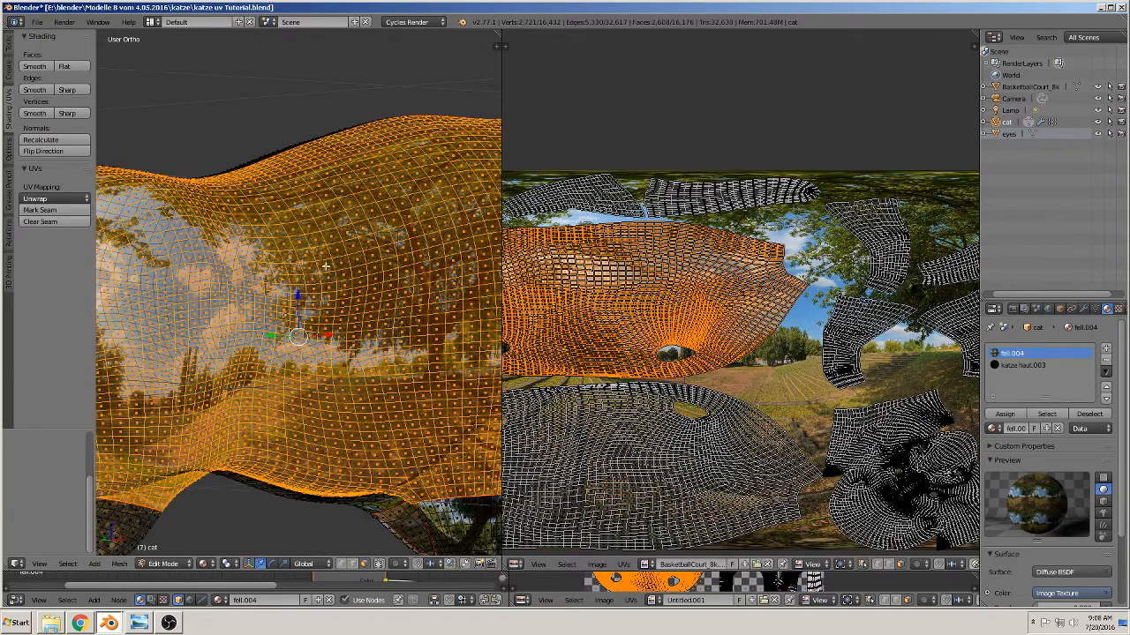
key("Tab")
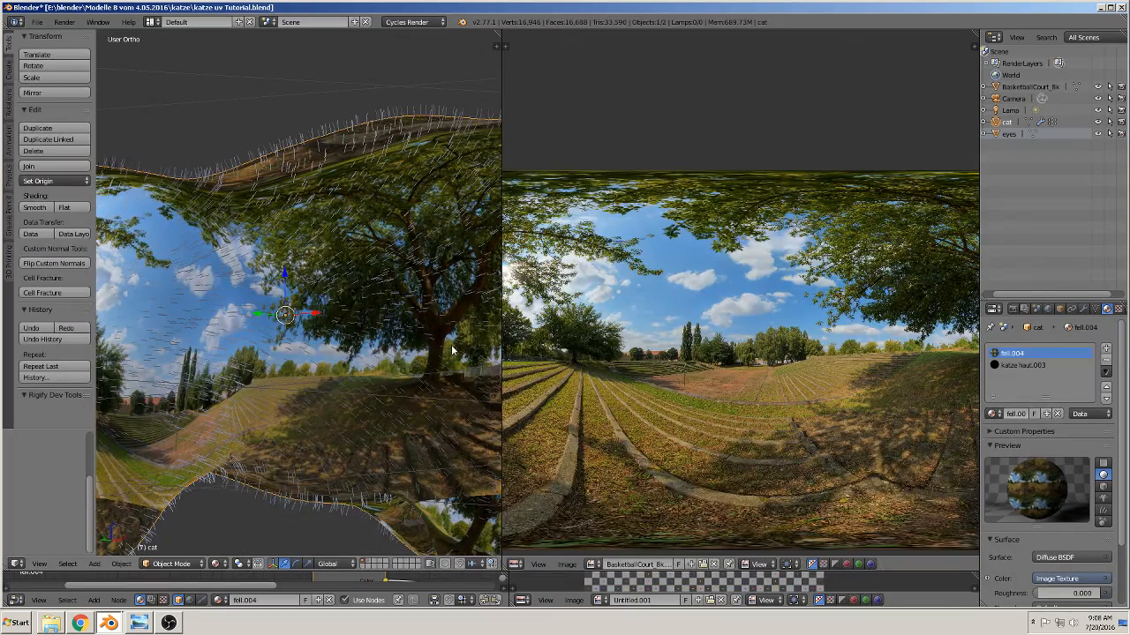
key("Tab")
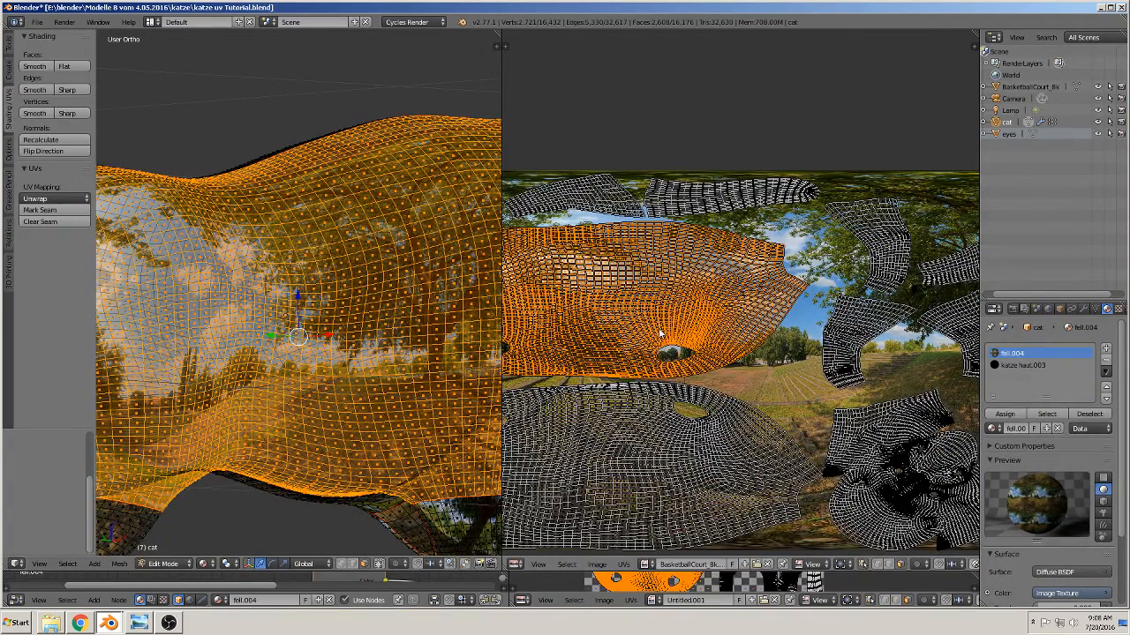
Step: Move the selected torso UV island sideways across the photo and back over the sky and tree line, comparing the cat's texture
key("g")
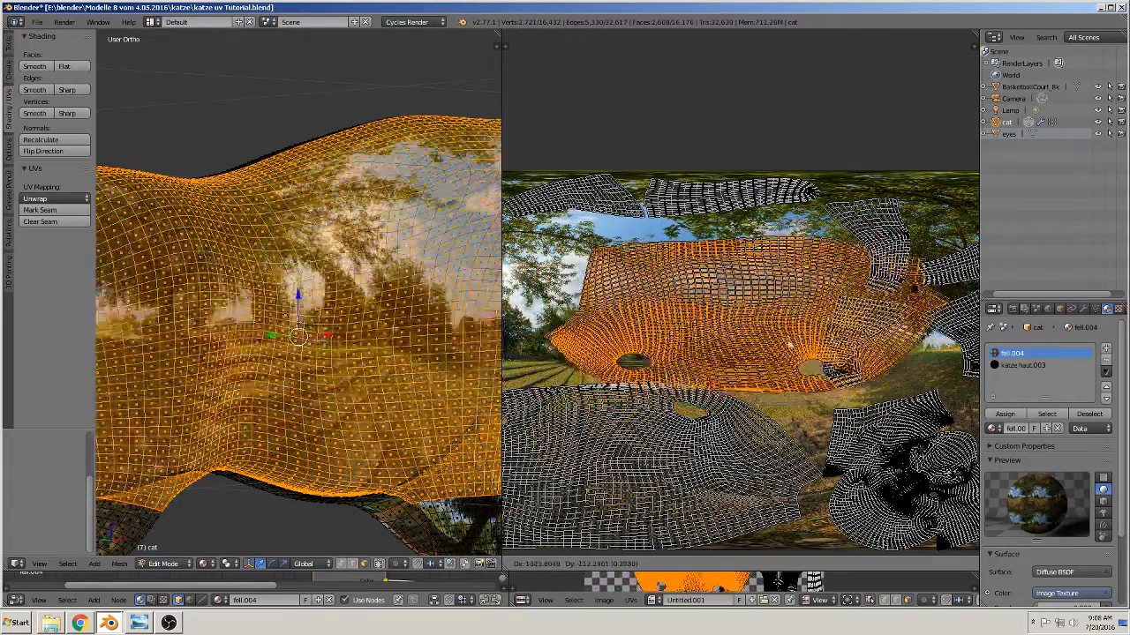
left_click(776, 346)
scroll(294, 436, "down", 4)
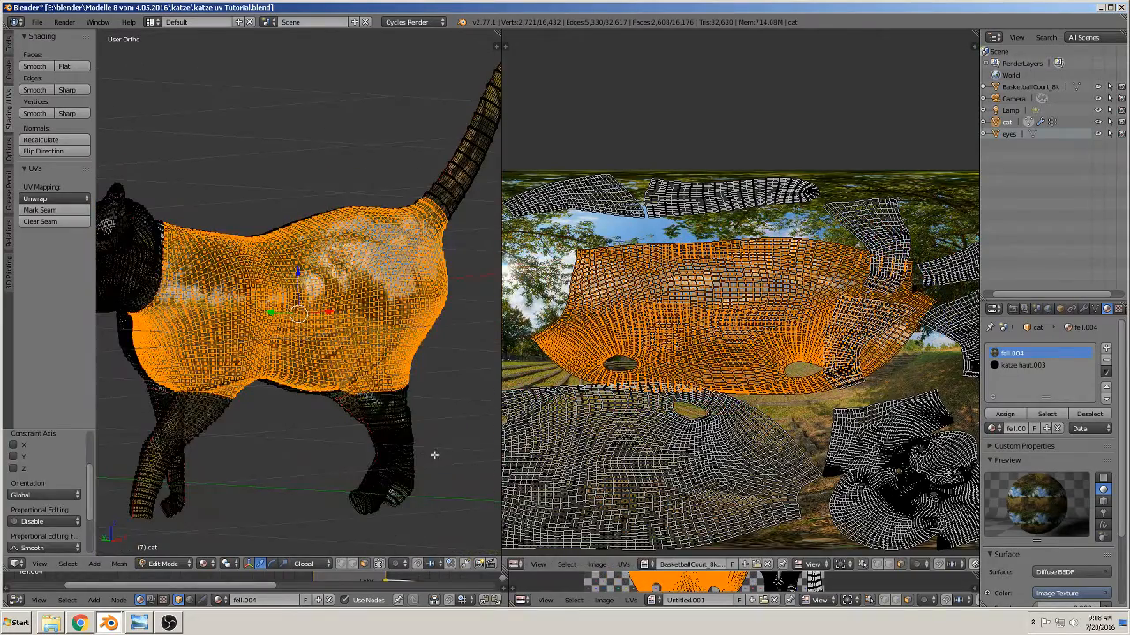
key("g")
left_click(696, 328)
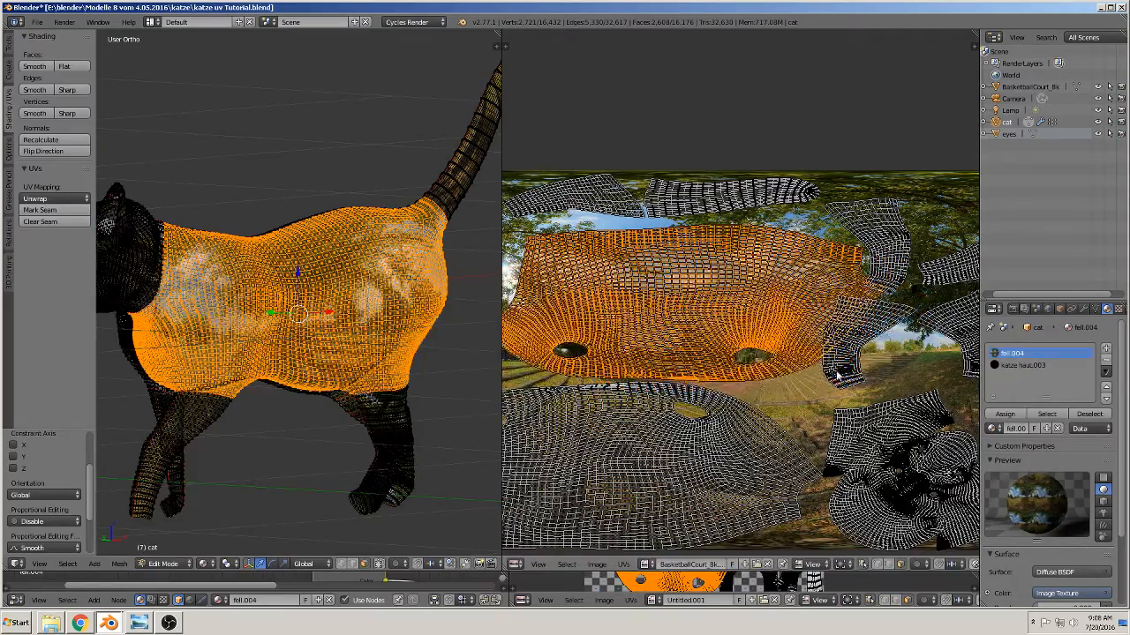
Step: Scale the torso UV island down to a tiny patch of the photo and check the magnified texture in Object Mode
key("s")
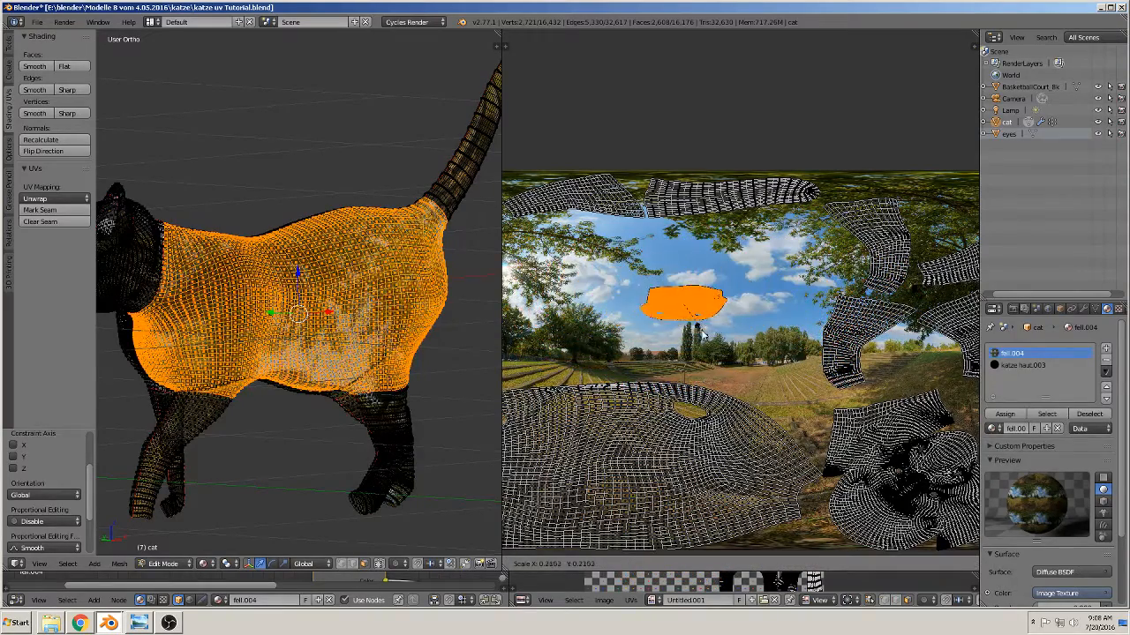
left_click(693, 324)
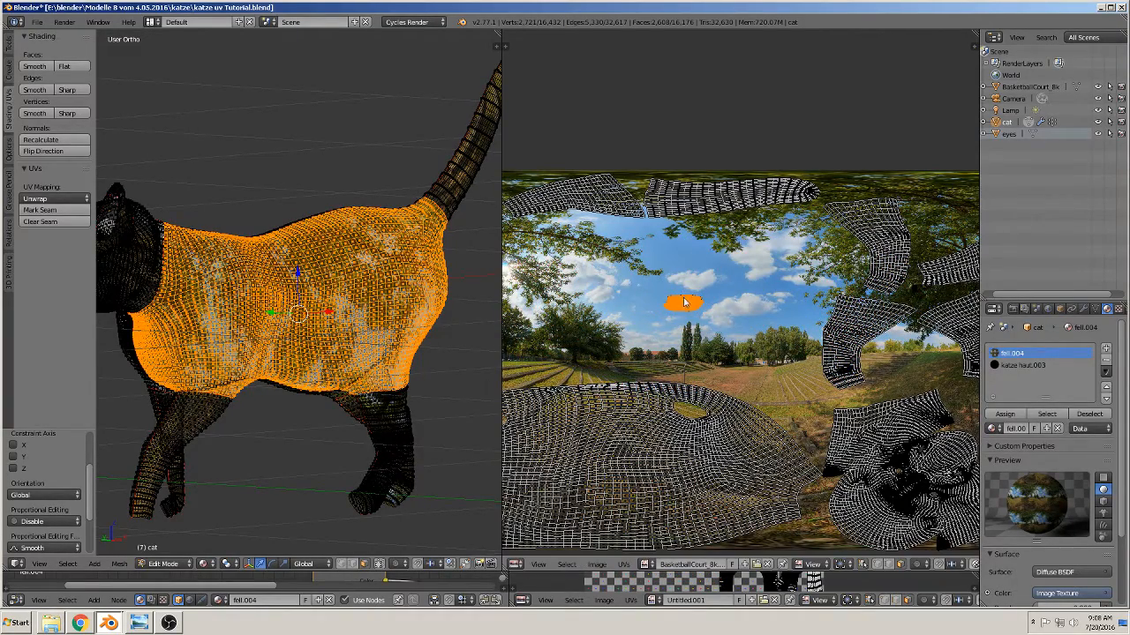
scroll(406, 362, "up", 2)
key("Tab")
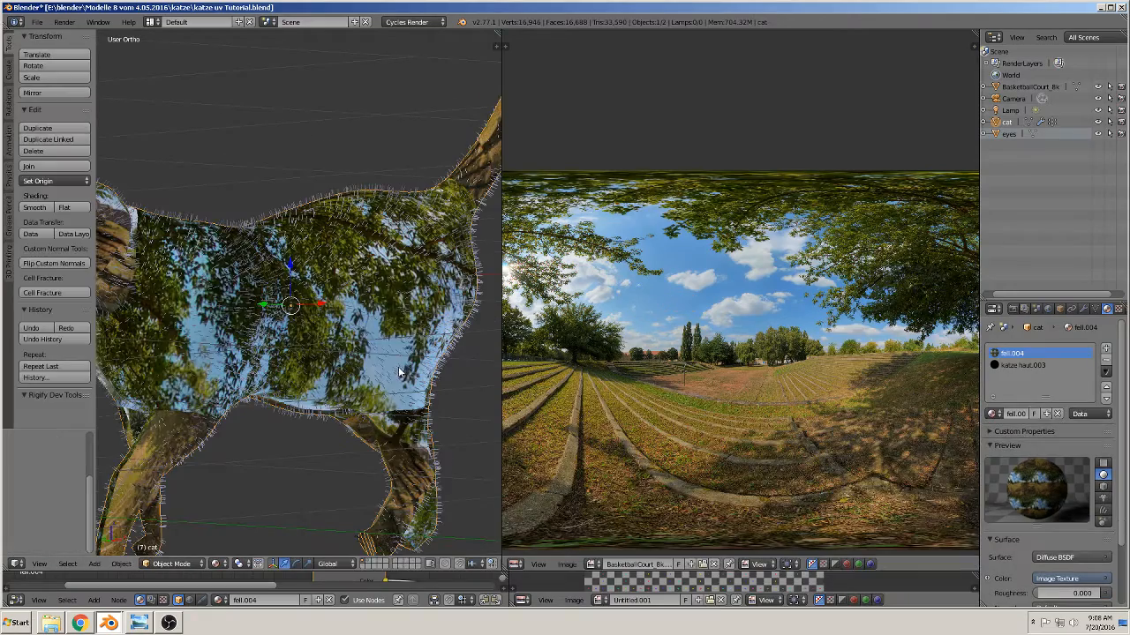
key("Tab")
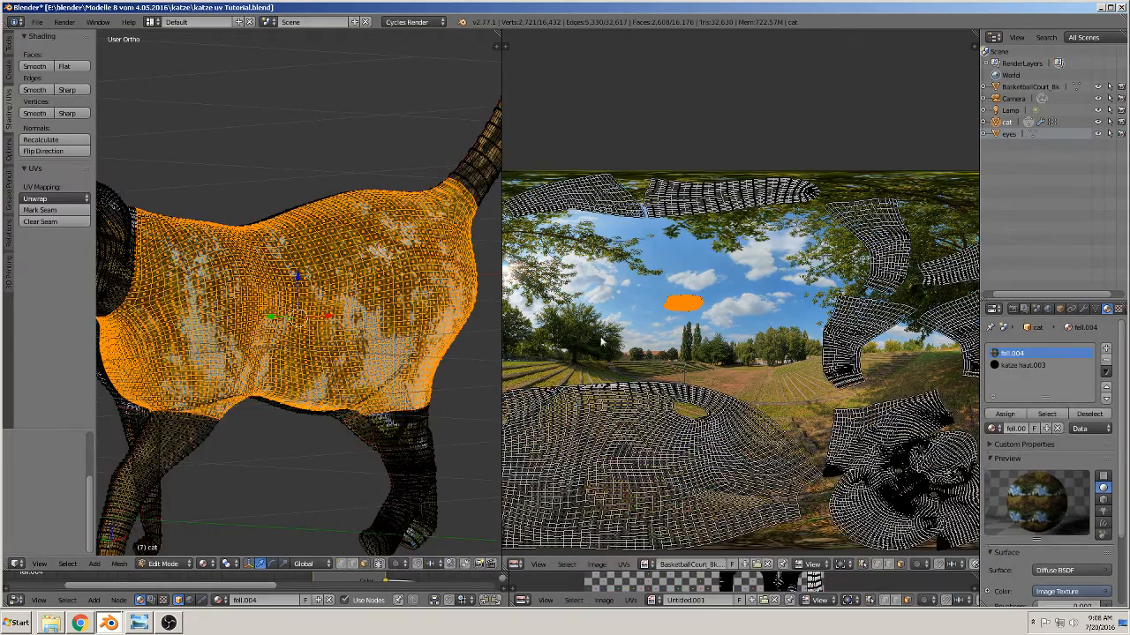
Step: Scale the torso UV island back up and examine the landscape texture on the cat's body, head and legs in Object Mode
key("s")
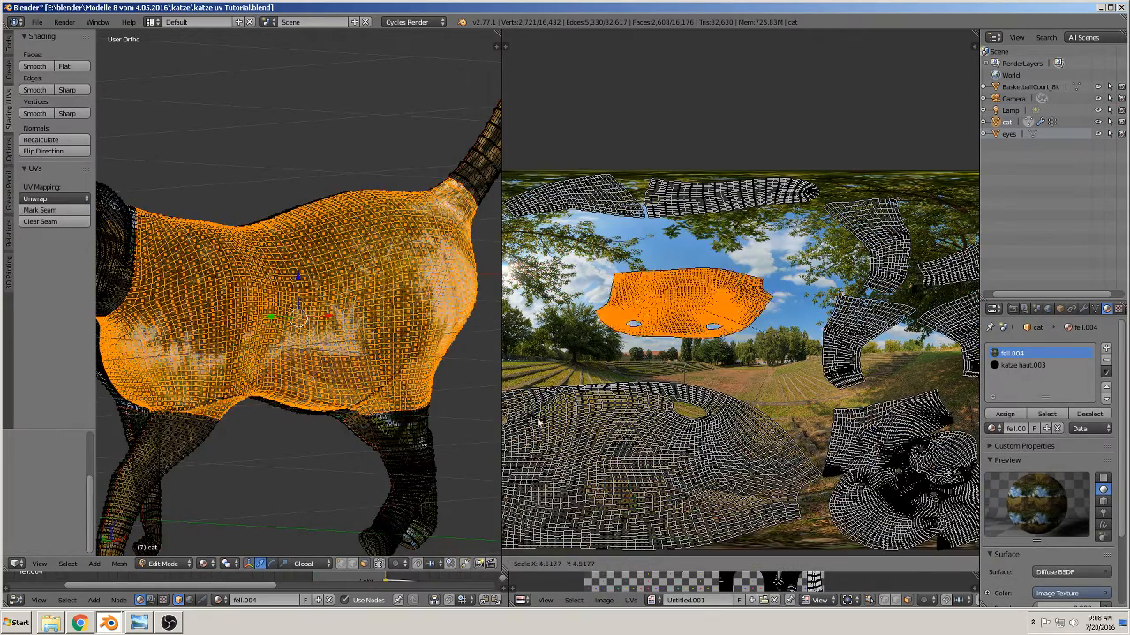
left_click(772, 49)
key("Tab")
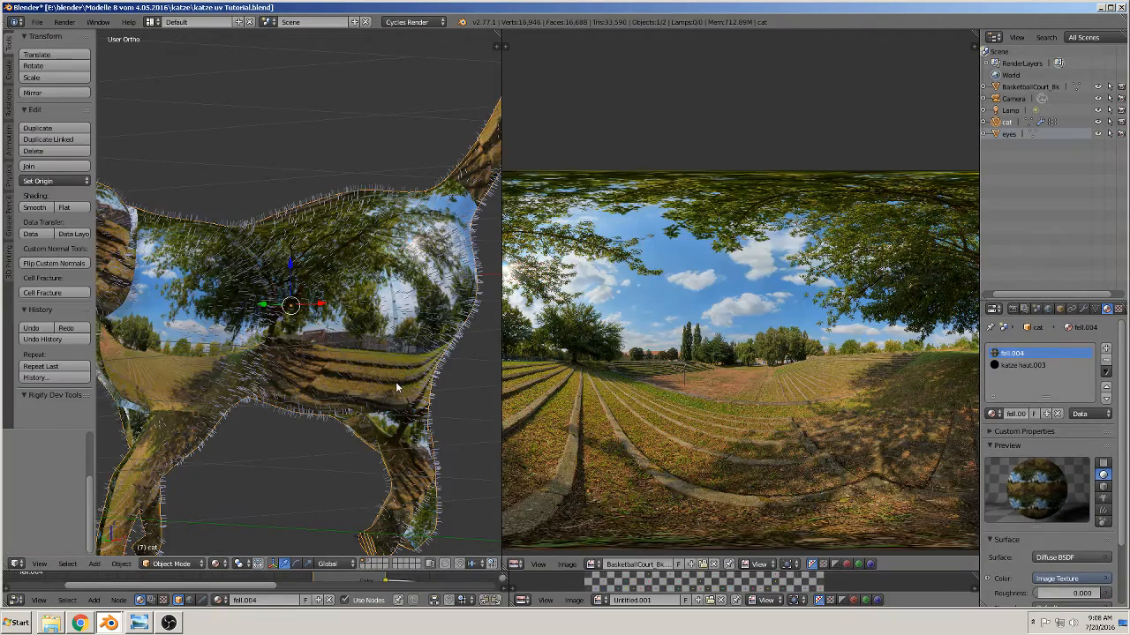
scroll(432, 312, "down", 5)
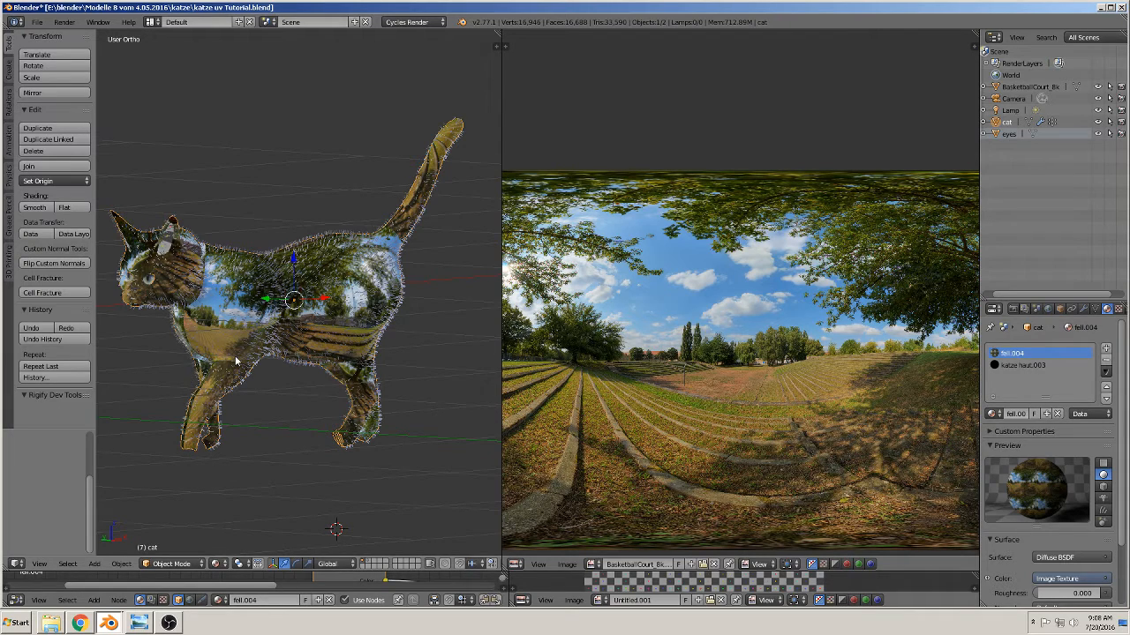
scroll(361, 337, "up", 4)
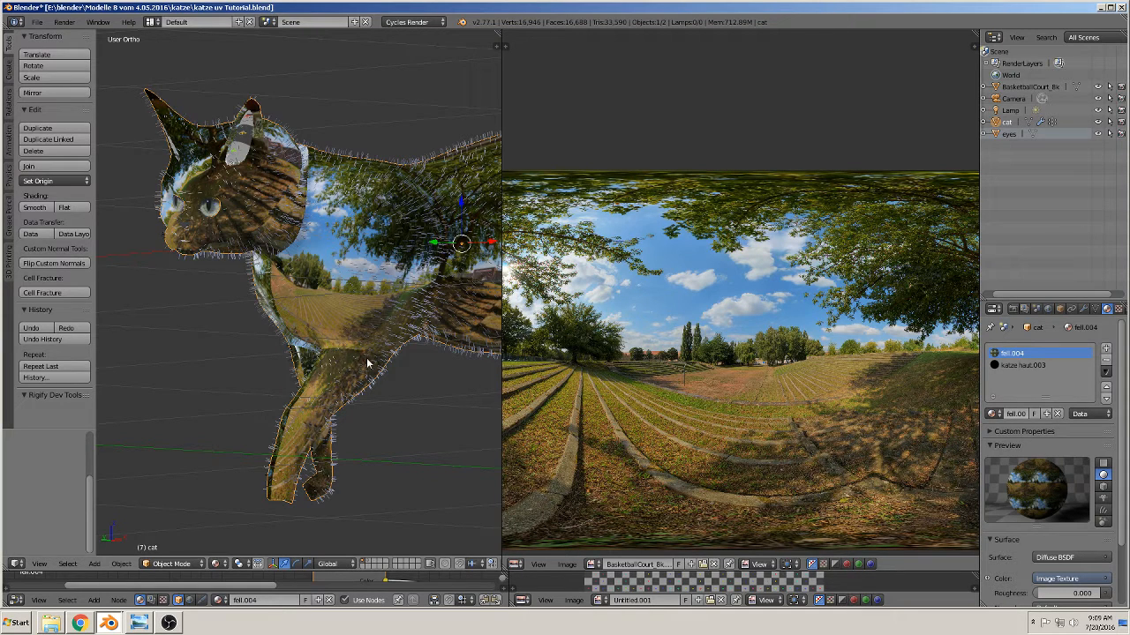
scroll(389, 299, "down", 3)
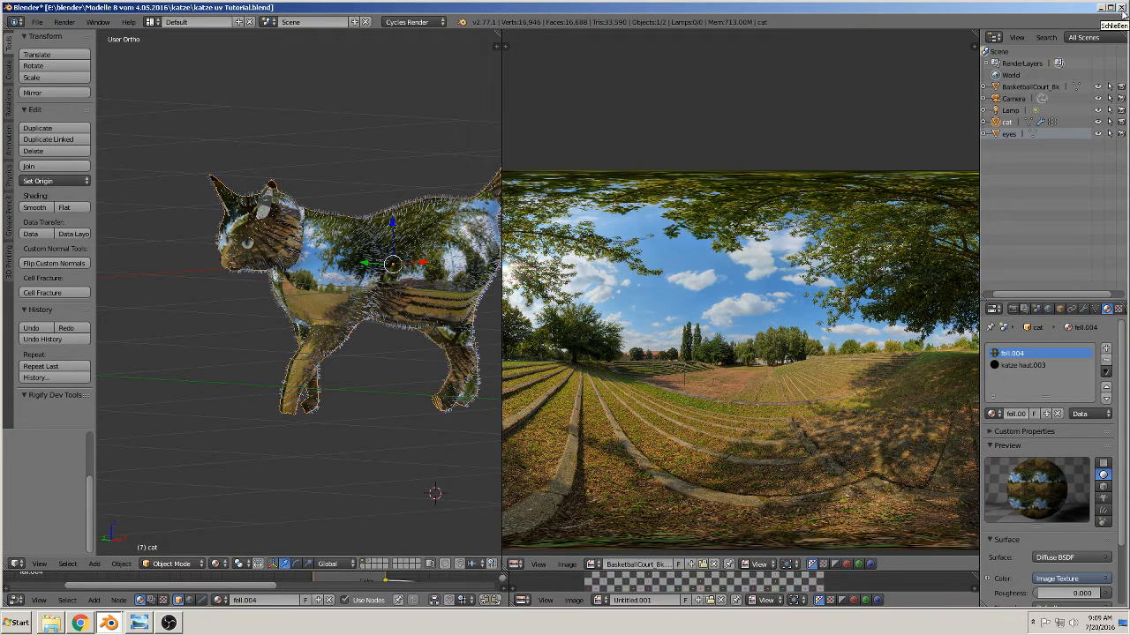
Step: Switch to the other Blender window and examine the painted cat from several angles, then its circular UV layout in Edit Mode
left_click(110, 628)
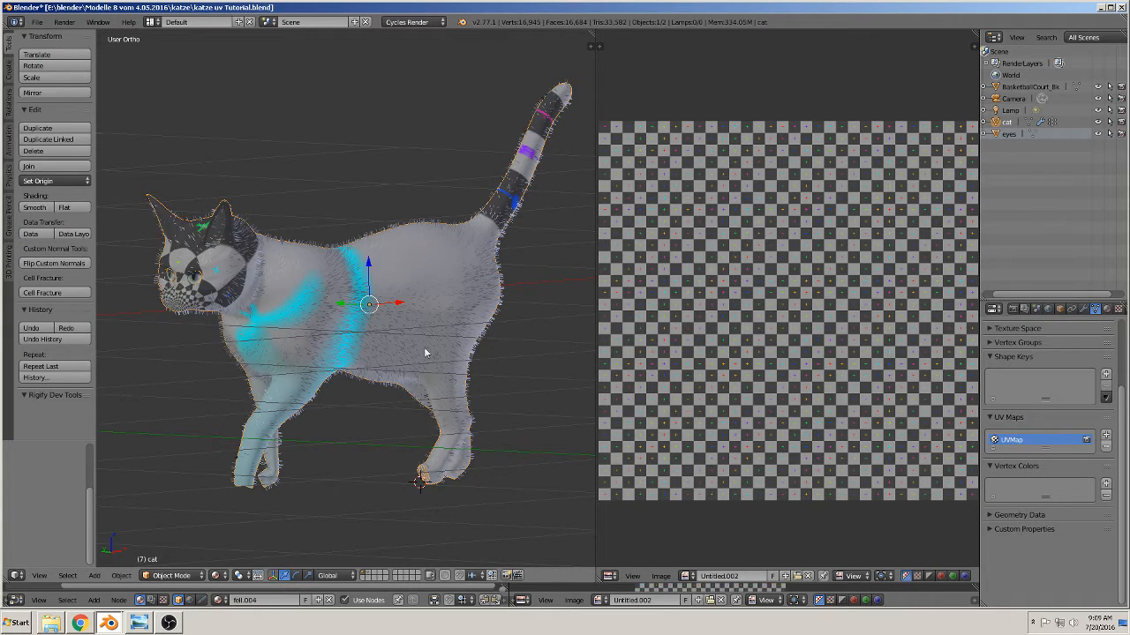
scroll(312, 397, "up", 2)
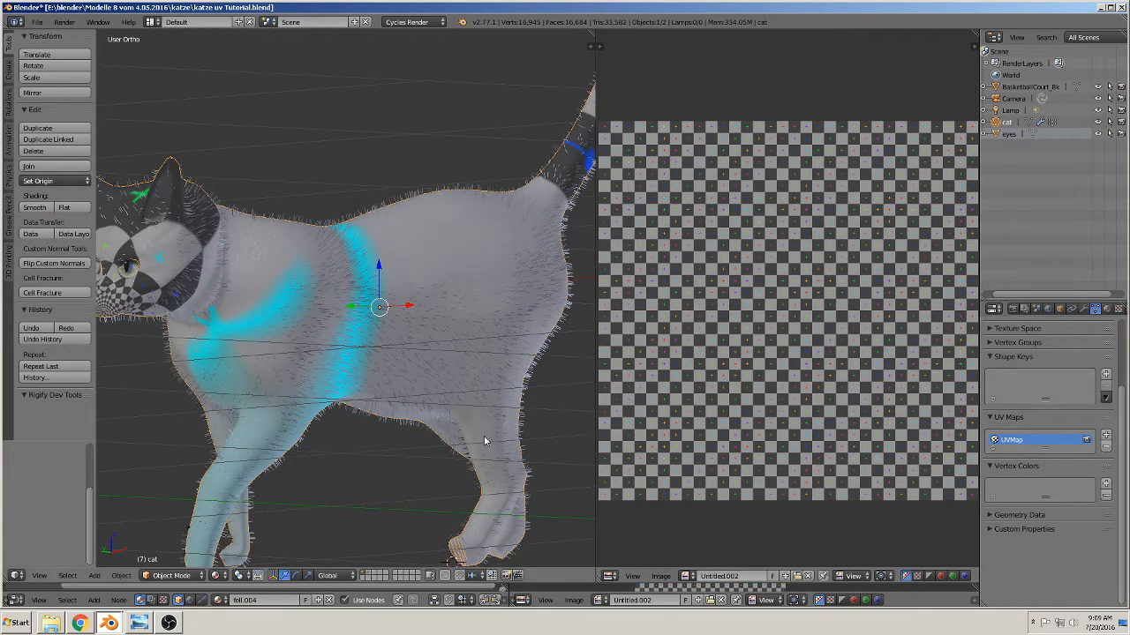
scroll(429, 399, "down", 2)
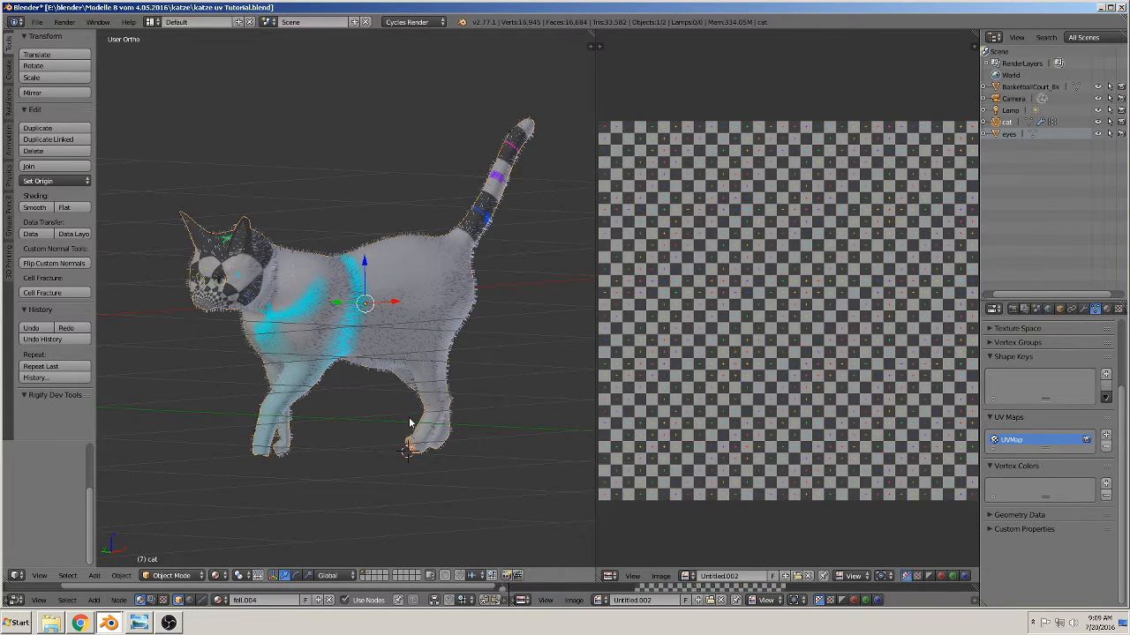
middle_click_drag(399, 466, 368, 473)
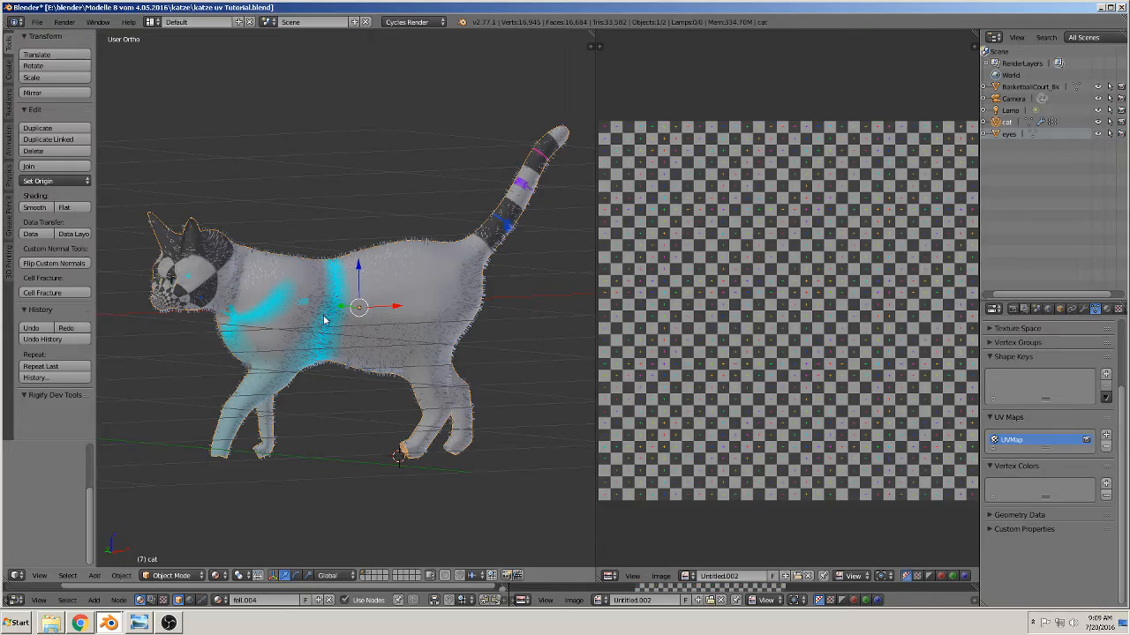
key("Tab")
scroll(334, 330, "up", 2)
mouse_move(334, 330)
middle_mouse_down()
mouse_move(430, 408)
mouse_move(291, 344)
mouse_move(348, 344)
middle_mouse_up()
scroll(347, 344, "down", 5)
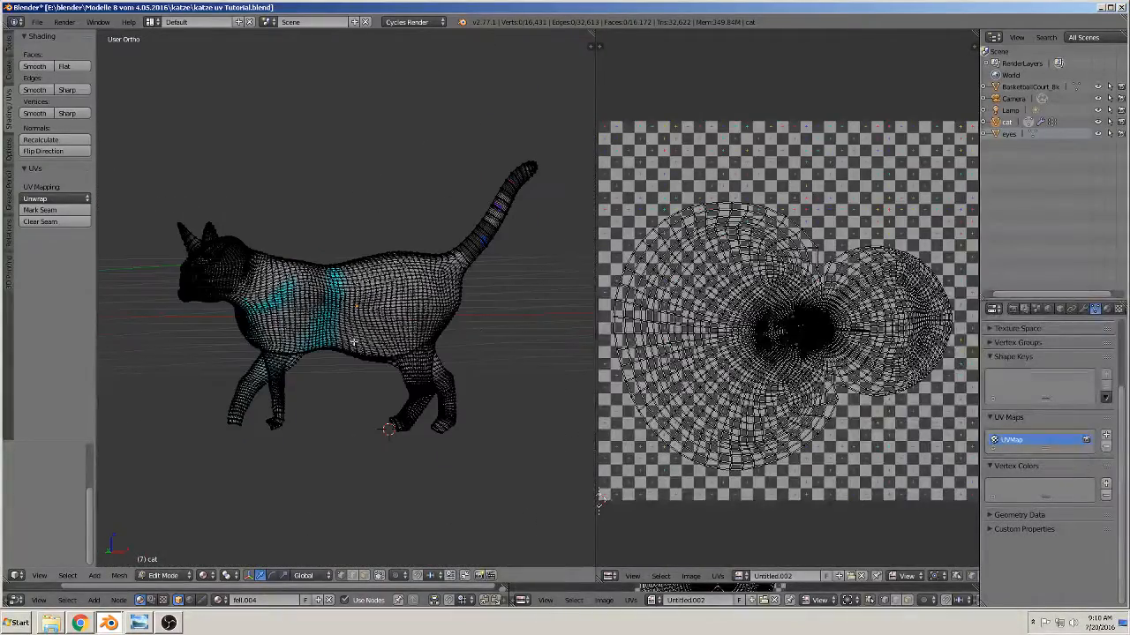
Step: Compare the painted cat's surface with its UV layout, selecting and deselecting the whole mesh before returning to Object Mode
key("Tab")
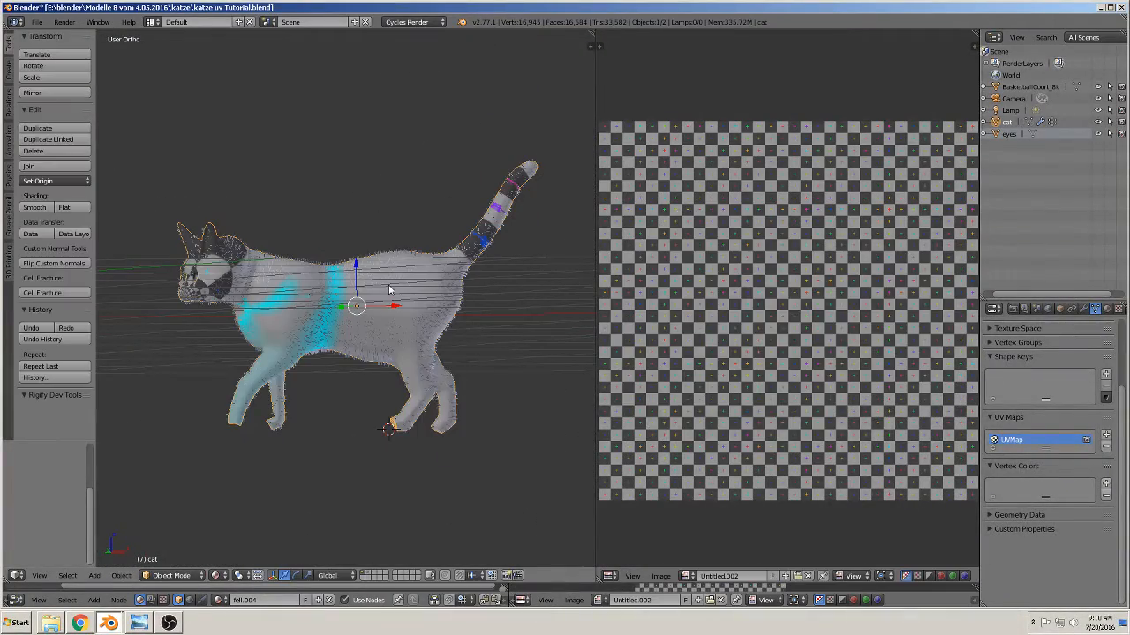
key("Tab")
key("a")
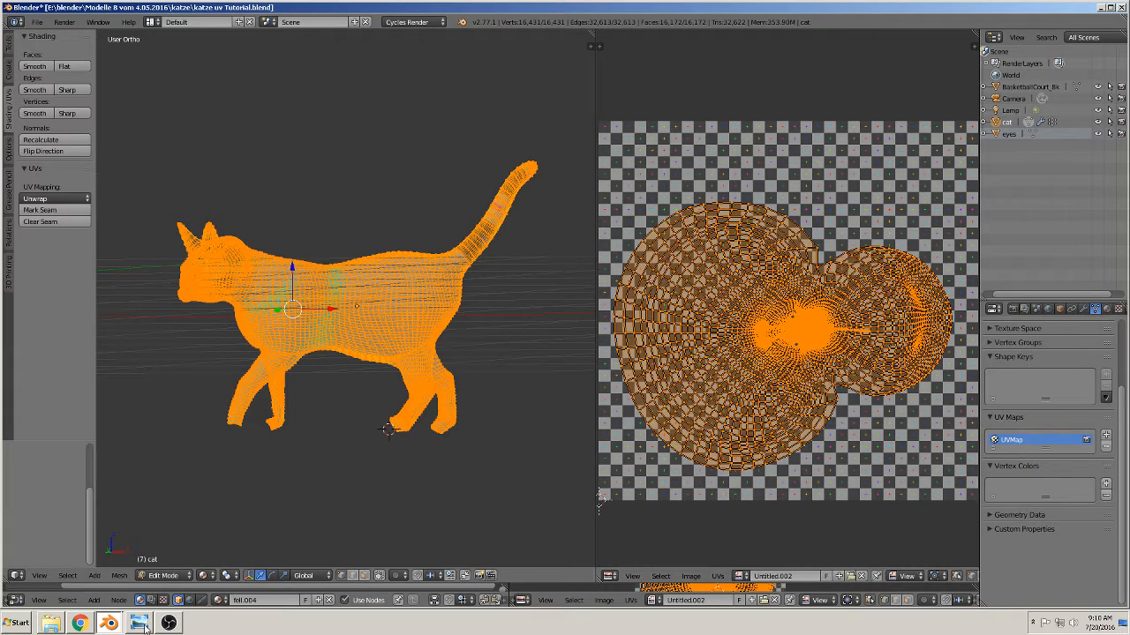
key("a")
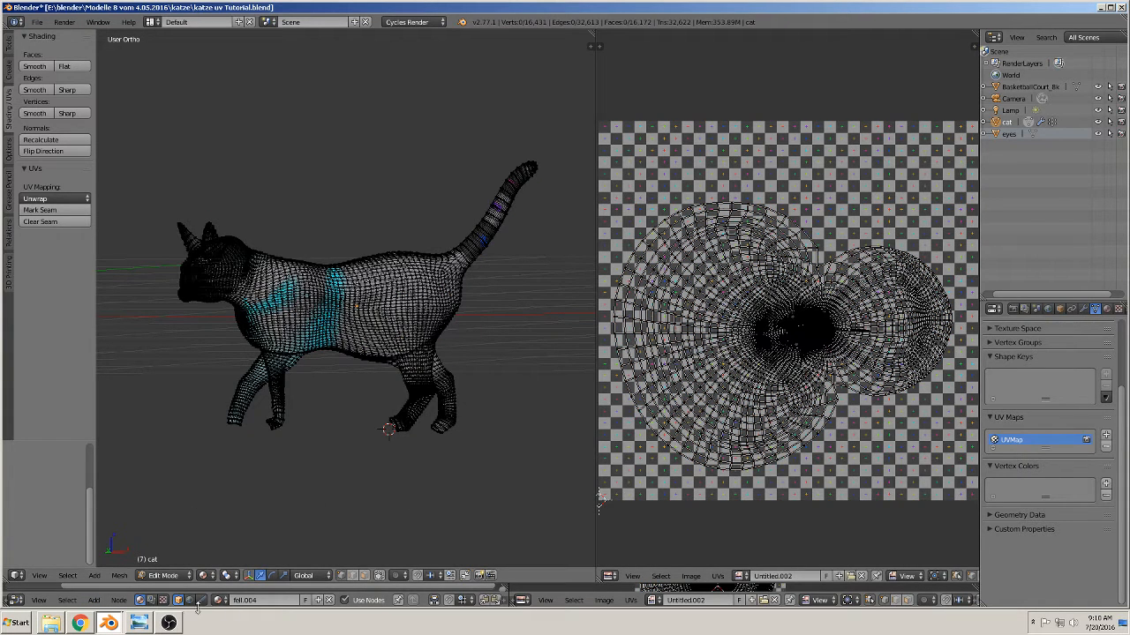
key("Tab")
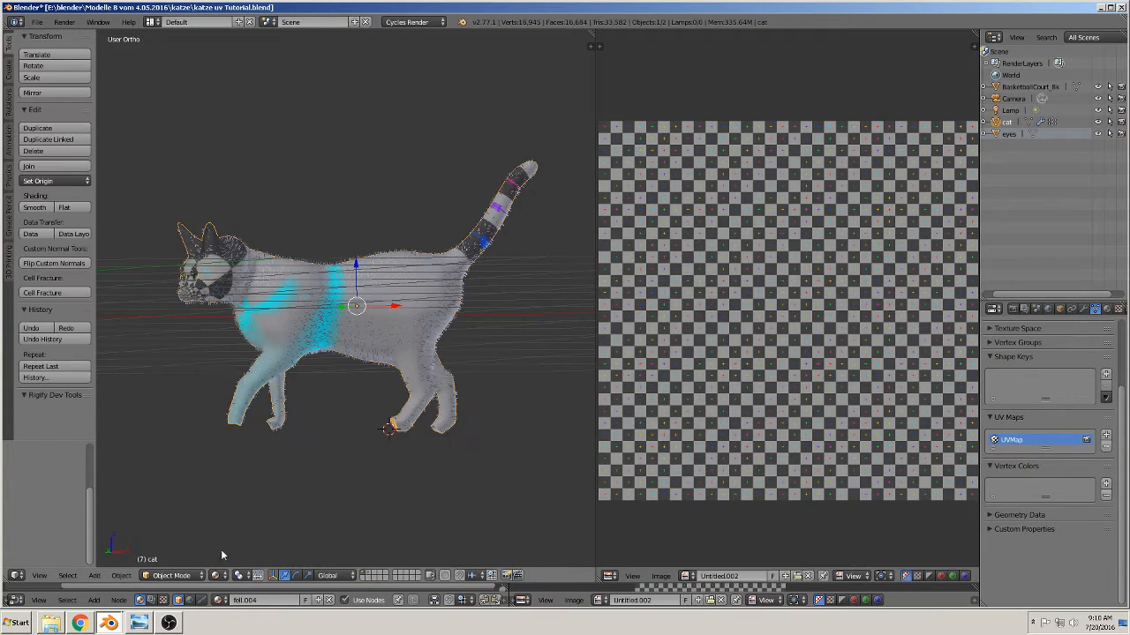
Step: View the crushed can picture in Windows-Fotoanzeige, then close the Blender window containing the landscape-textured cat
left_click(139, 623)
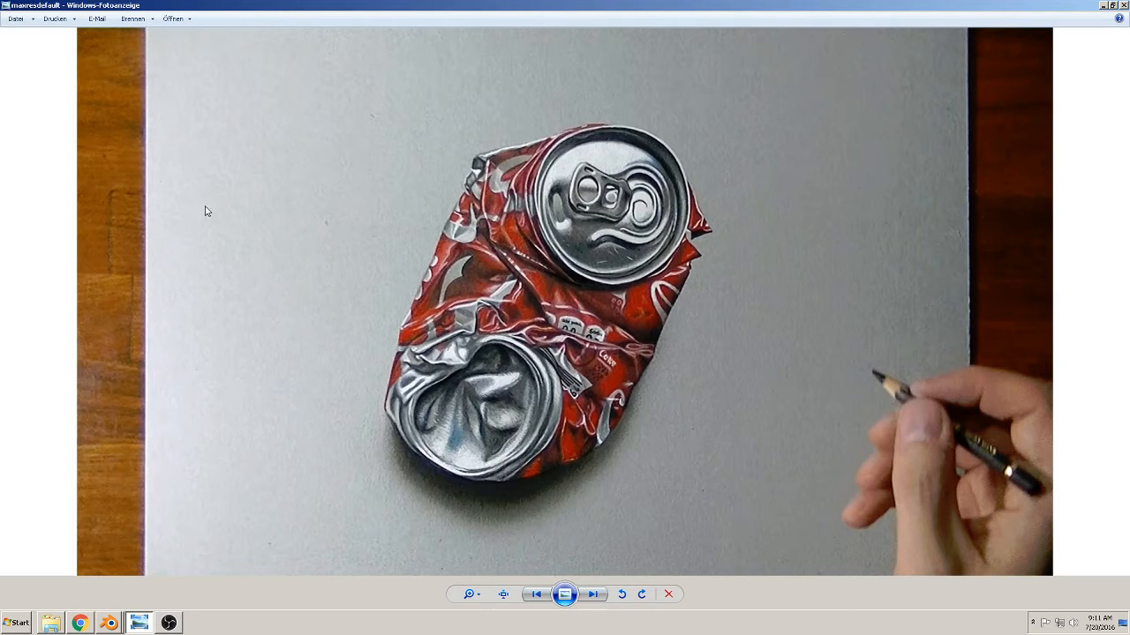
left_click(111, 623)
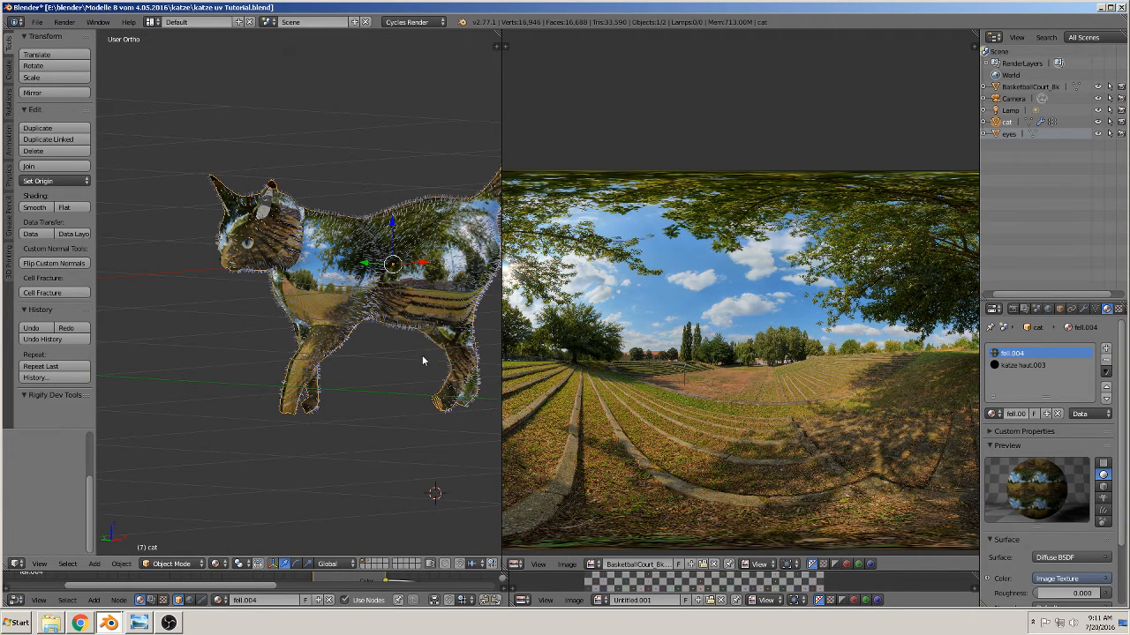
left_click(1121, 7)
left_click(570, 346)
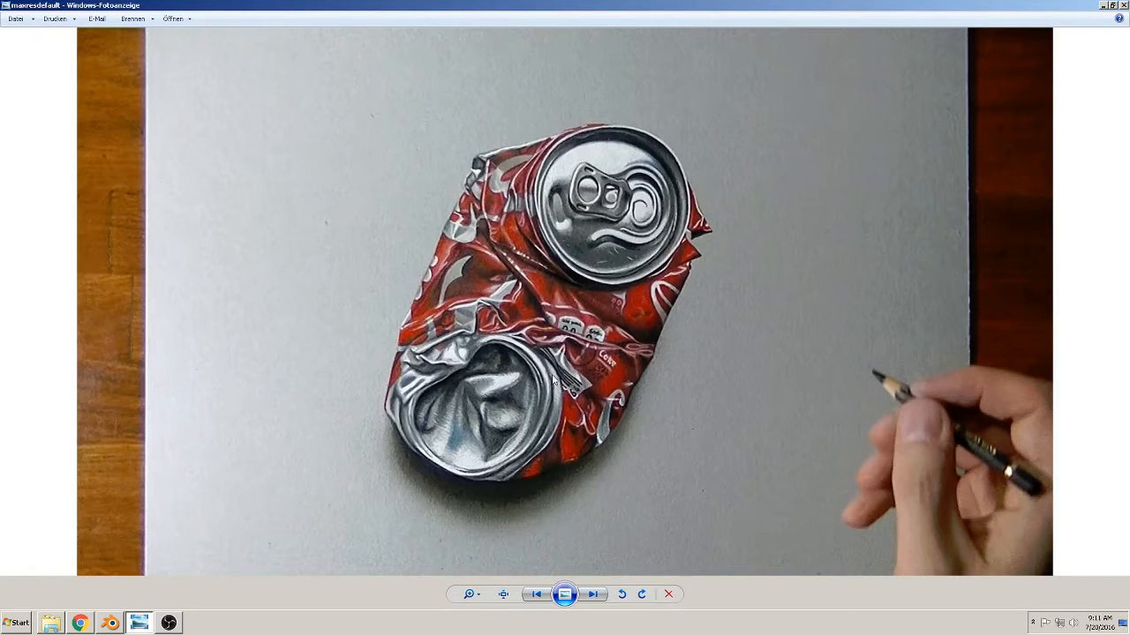
Step: Return to the Blender window with the painted cat and examine its head, body and tail textures against the UV layout
left_click(116, 623)
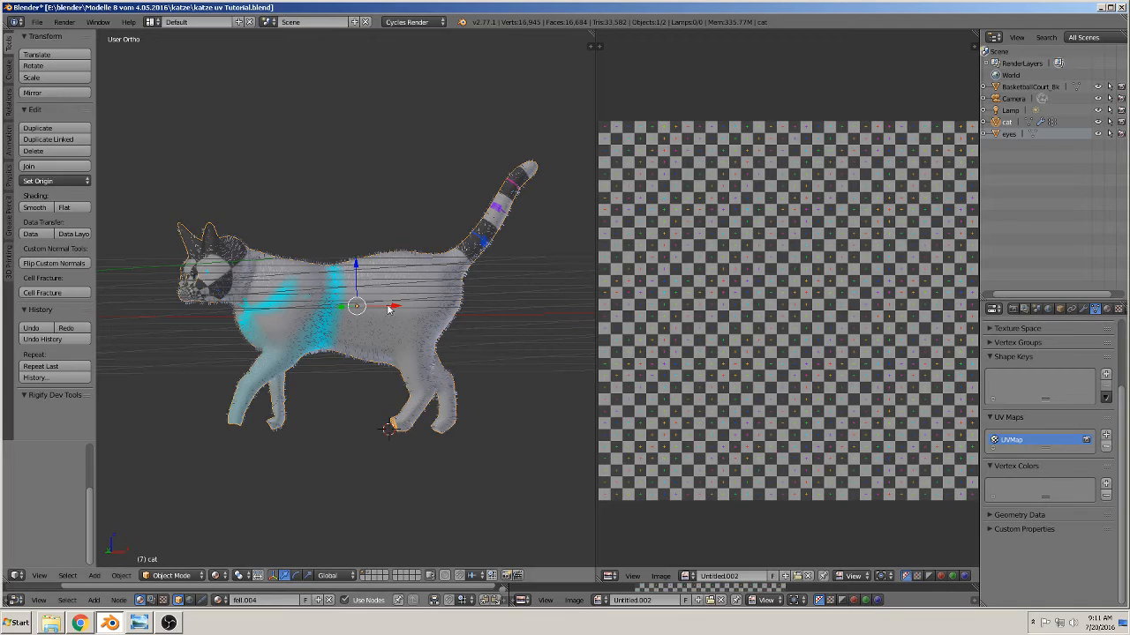
middle_click_drag(389, 309, 521, 424)
scroll(495, 442, "up", 3)
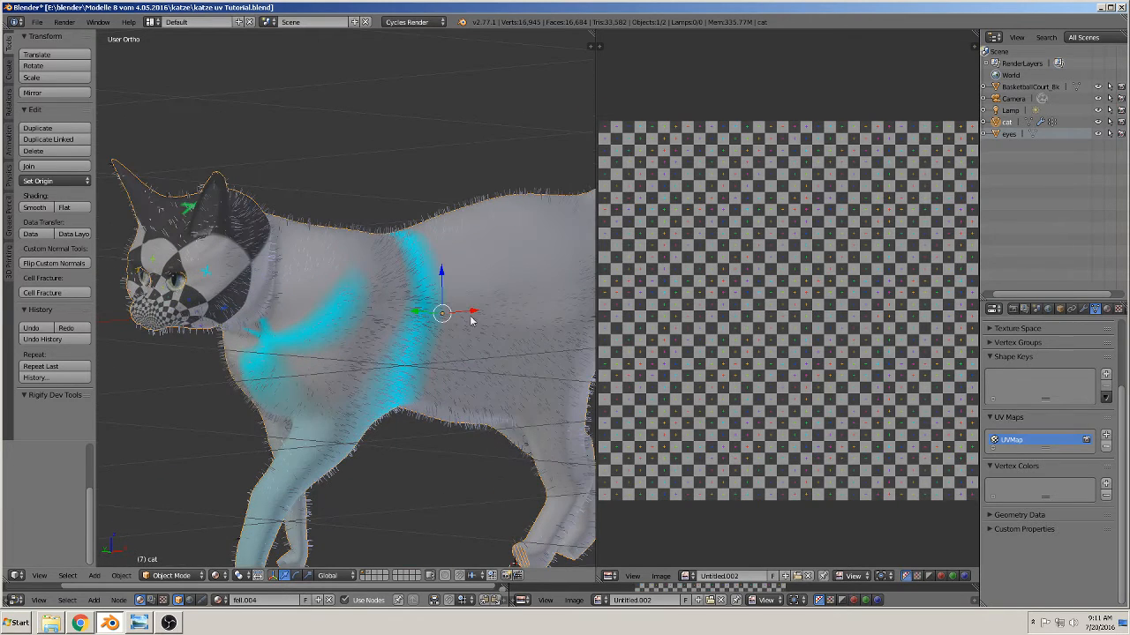
key("Tab")
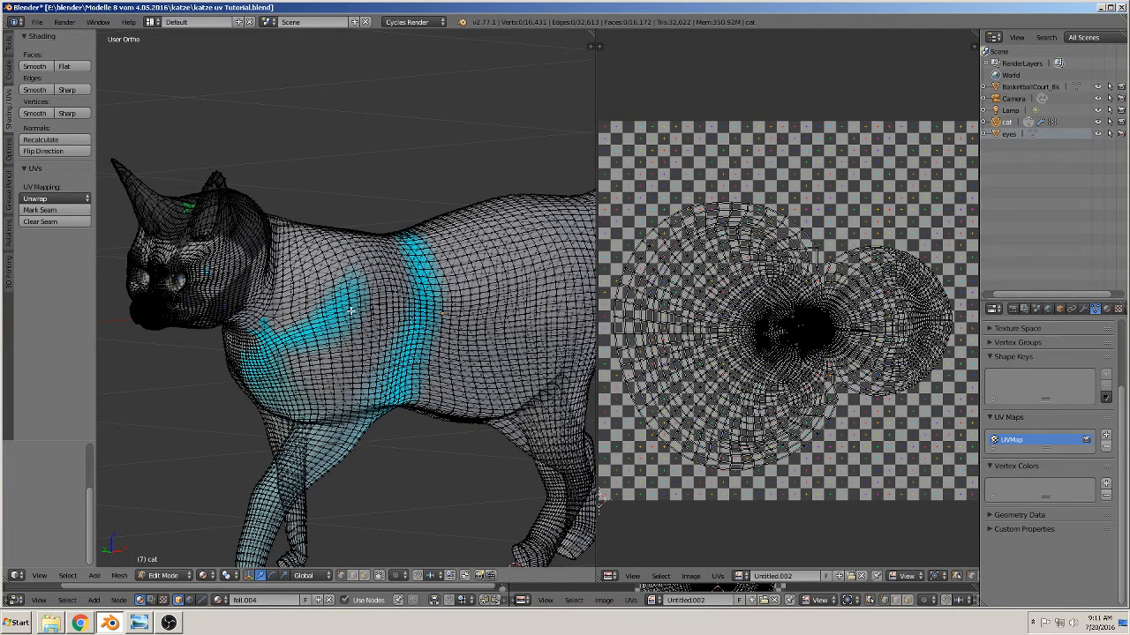
key("Tab")
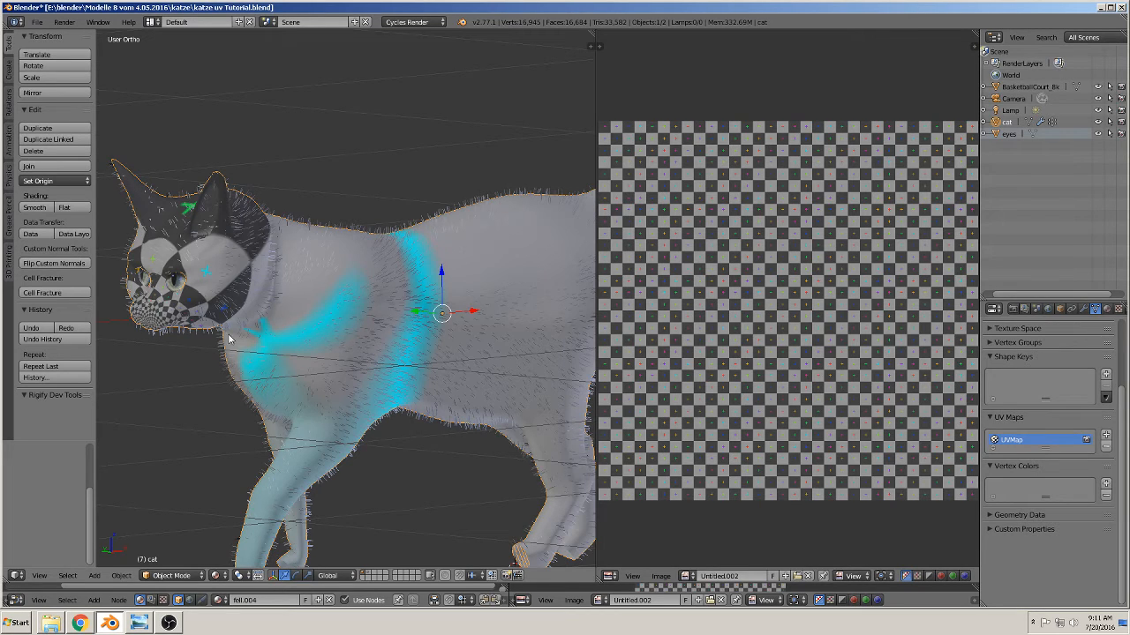
scroll(313, 360, "down", 3)
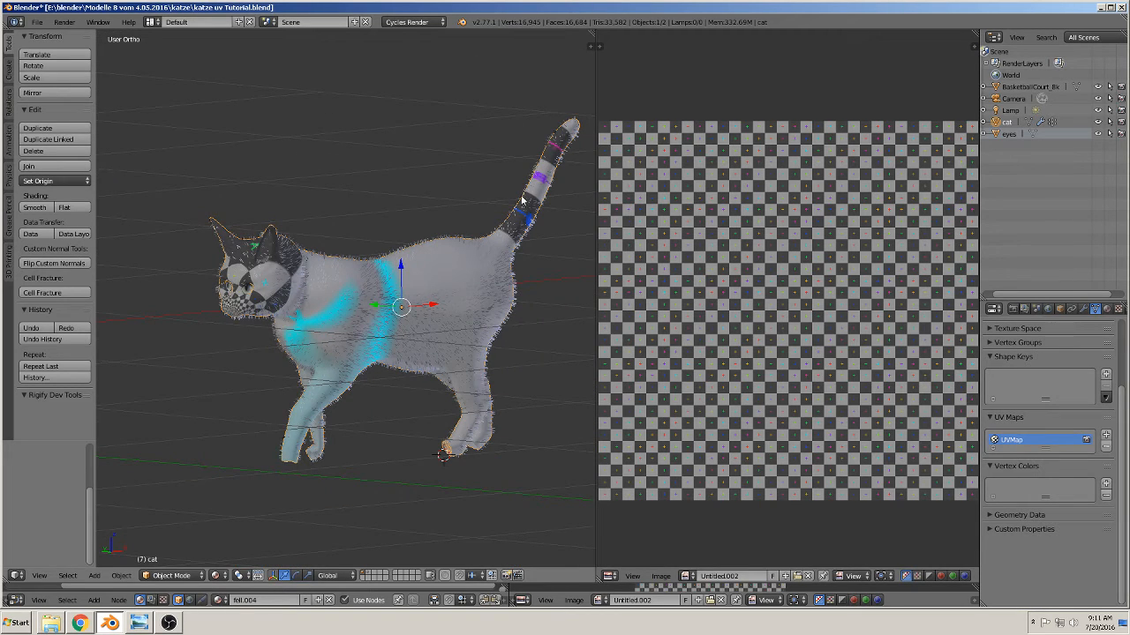